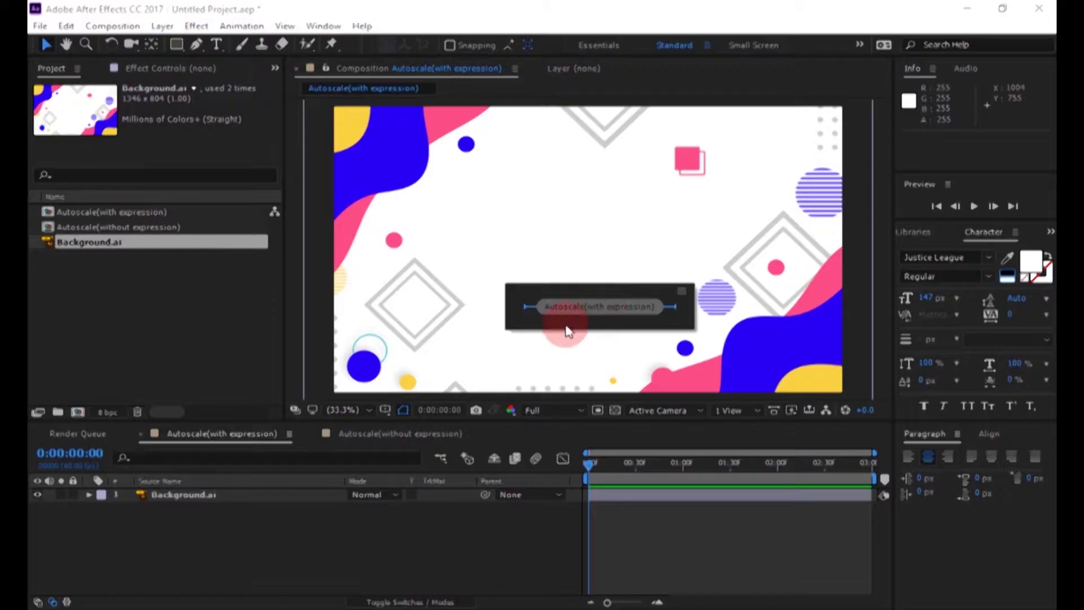
Create a text layer reading "AUTO-SCALE" in the Autoscale(with expression) composition
left_click(605, 310)
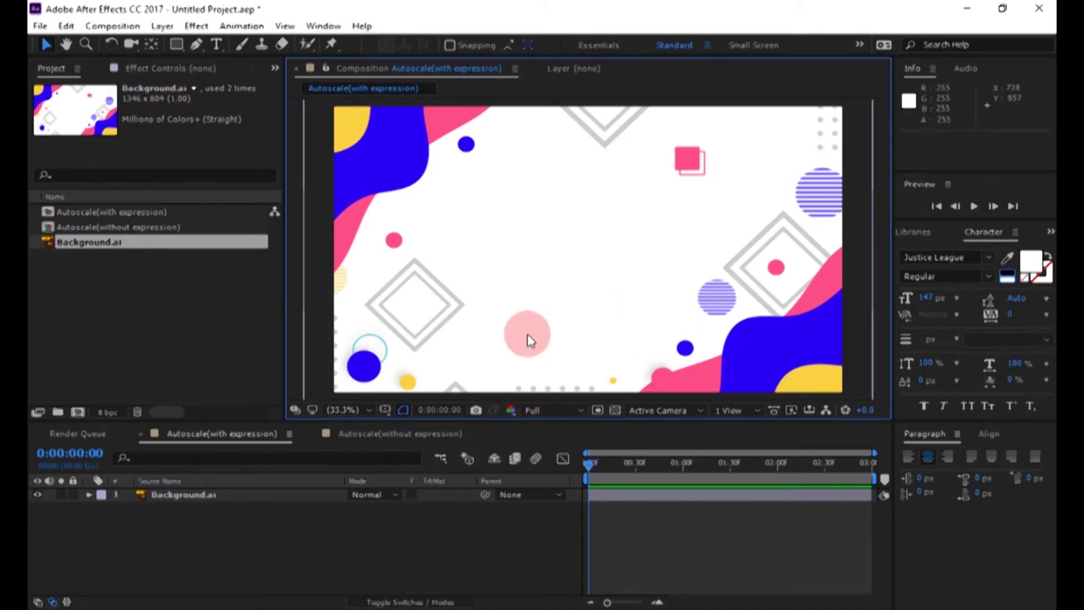
right_click(290, 545)
mouse_move(496, 398)
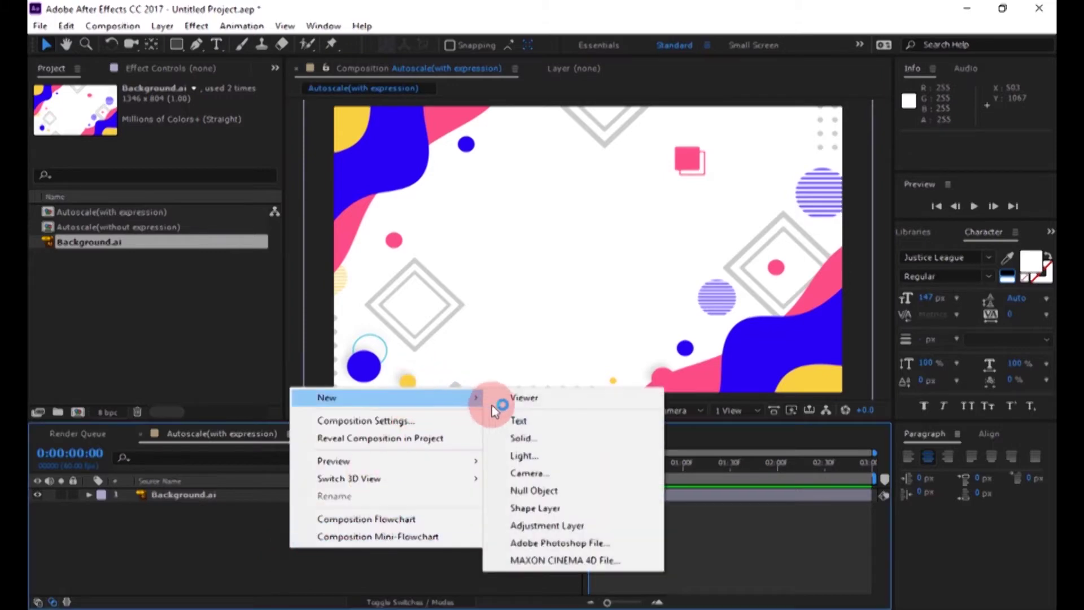
left_click(503, 416)
type("AUTO")
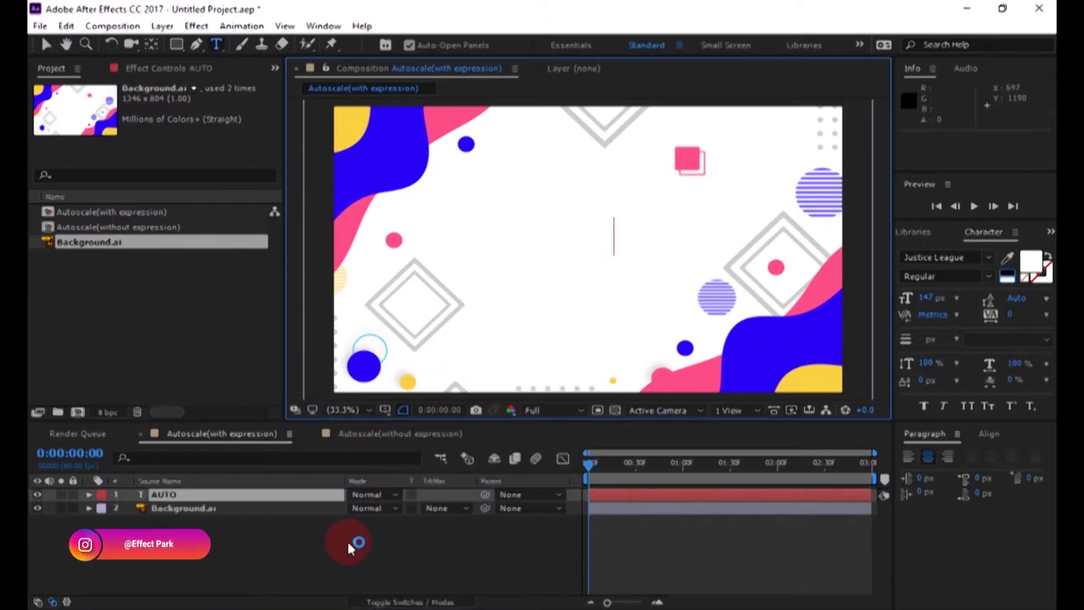
type("-")
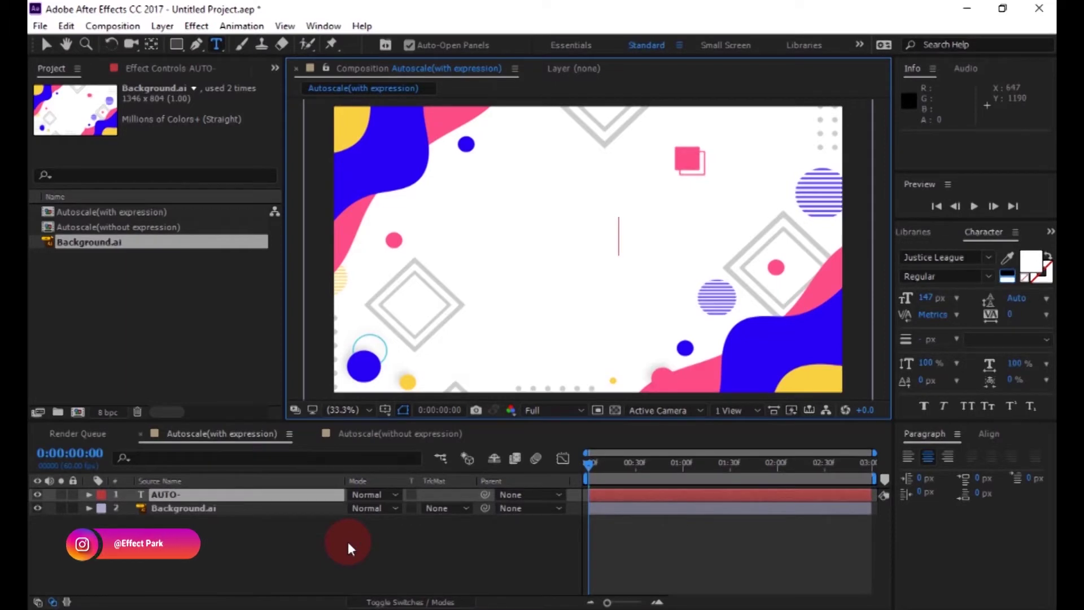
type("SCALE")
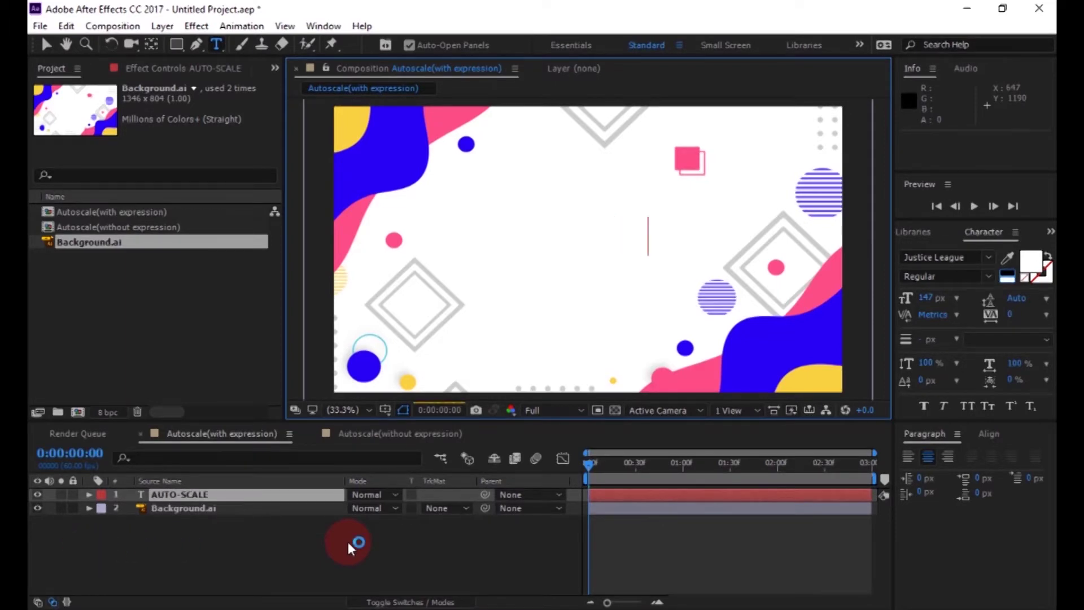
Set the AUTO-SCALE text fill to black and center the layer vertically in the composition
left_click(222, 493)
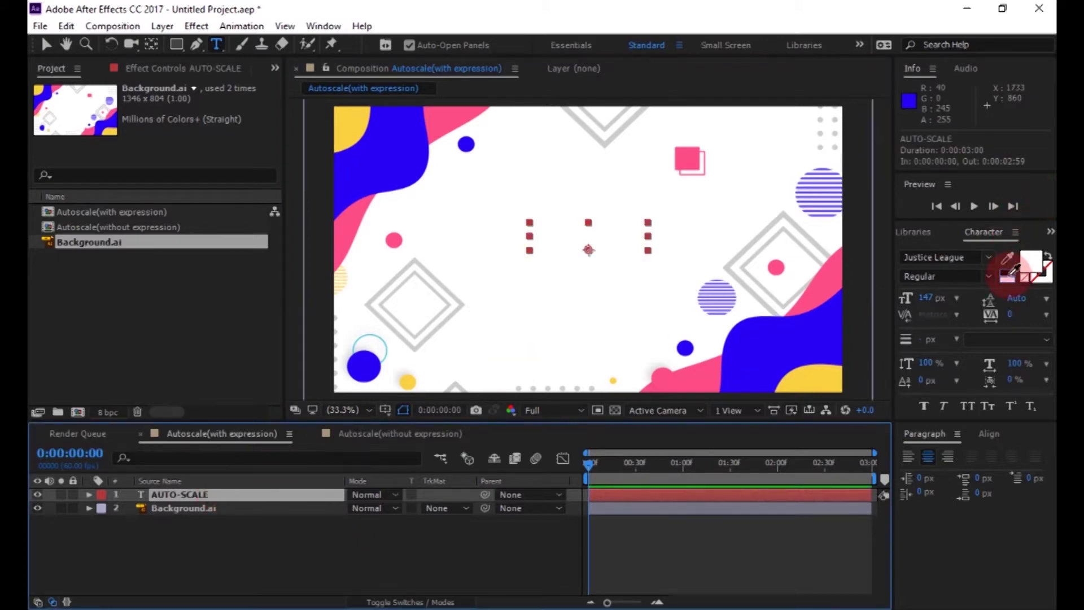
left_click(1007, 276)
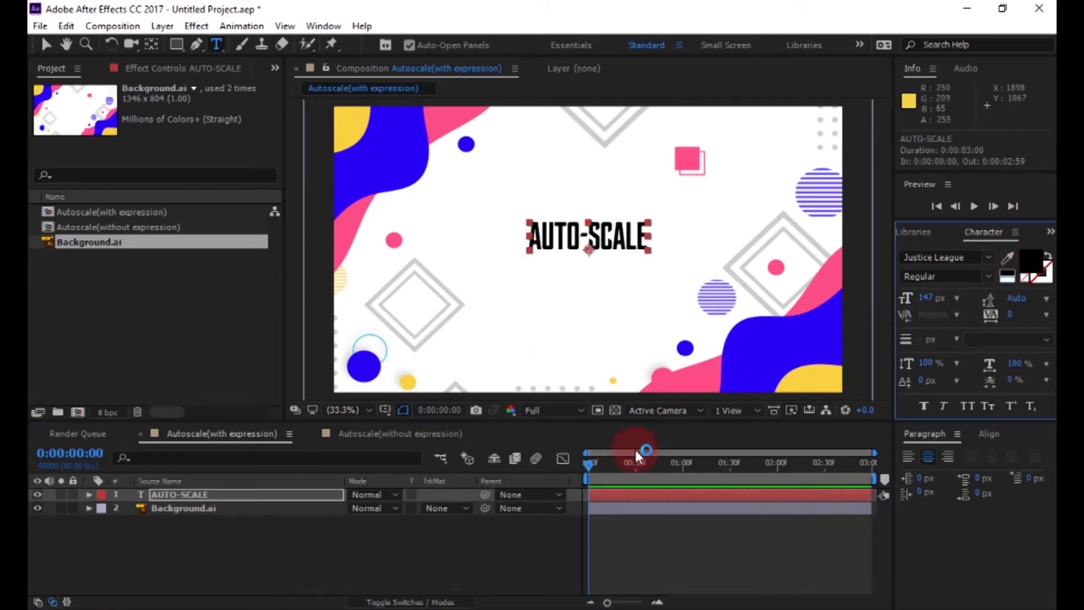
left_click(987, 434)
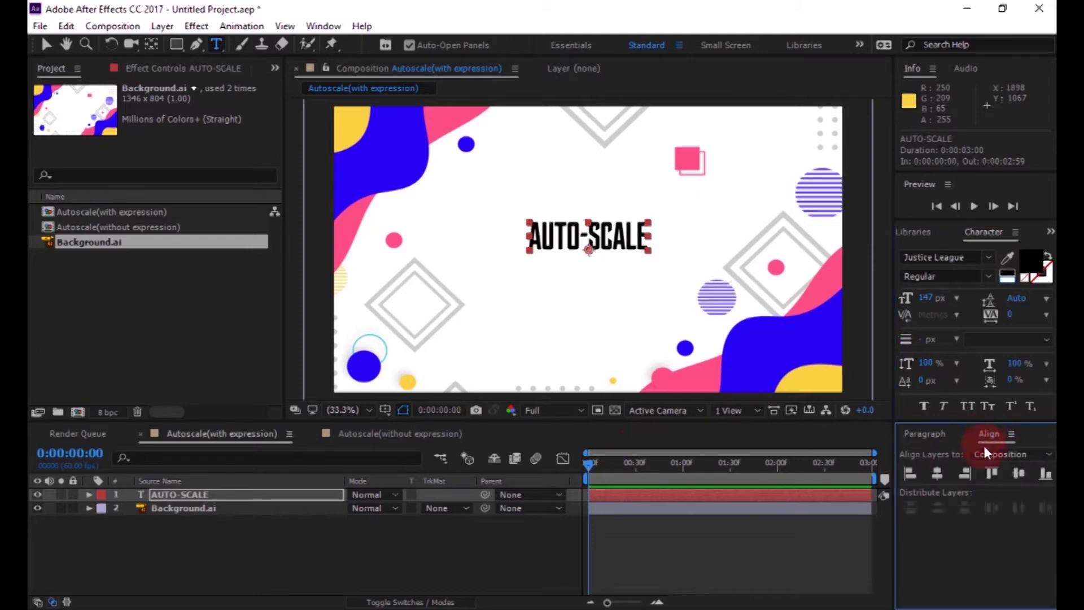
left_click(1012, 474)
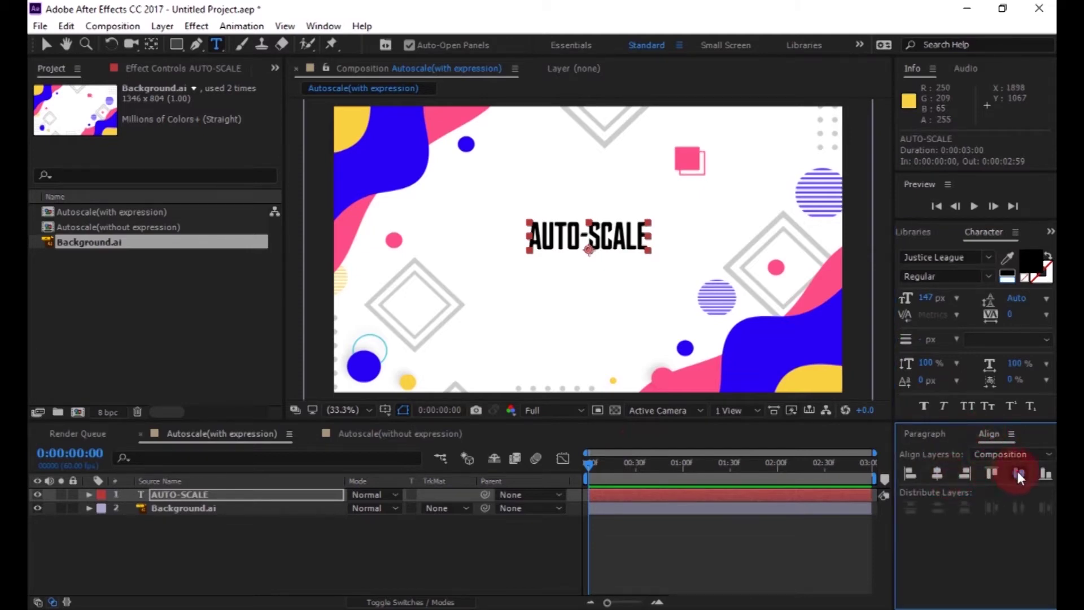
left_click(323, 563)
left_click(252, 537)
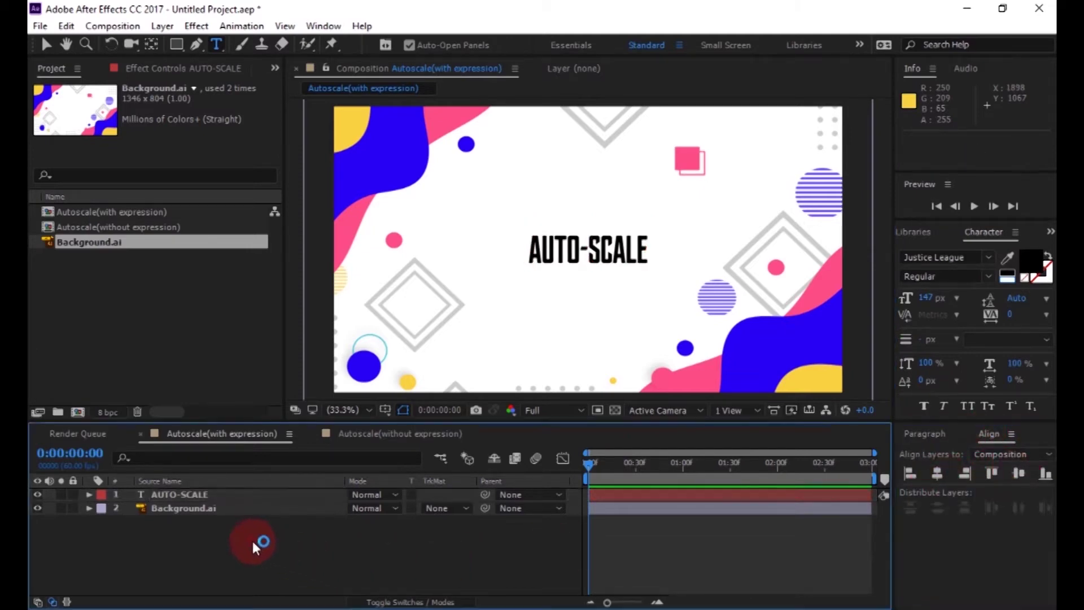
Create an empty shape layer and add a rectangle path and a fill to it
right_click(227, 546)
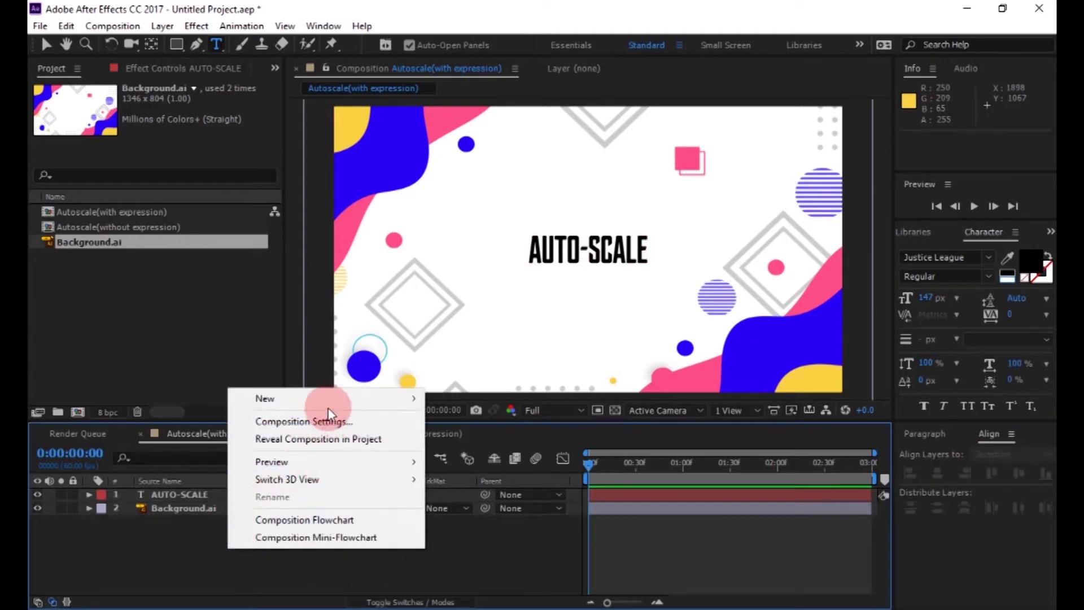
mouse_move(411, 398)
left_click(466, 510)
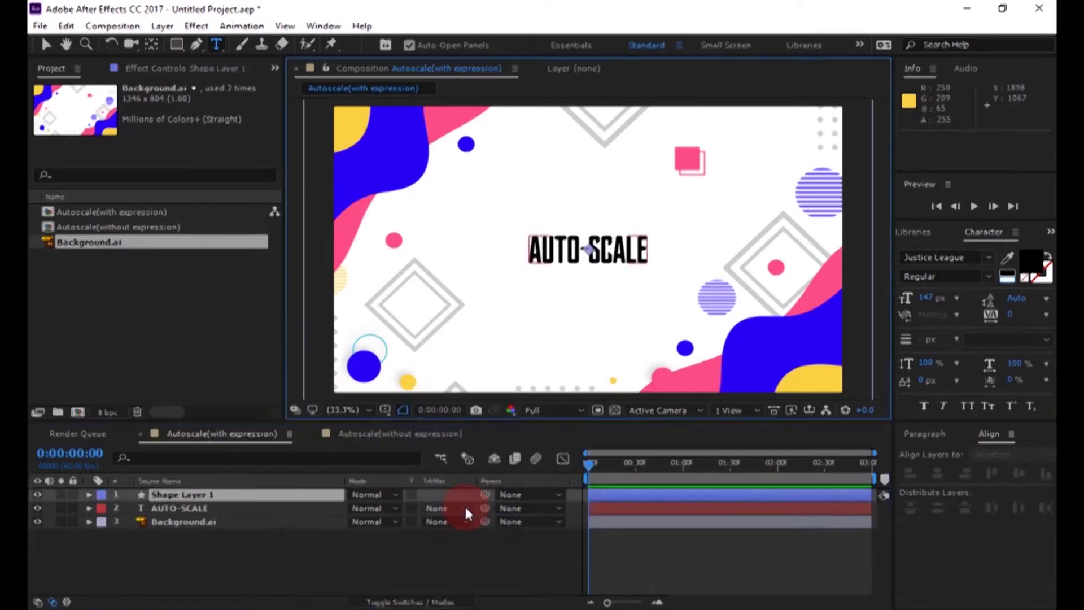
key("q")
left_click(598, 47)
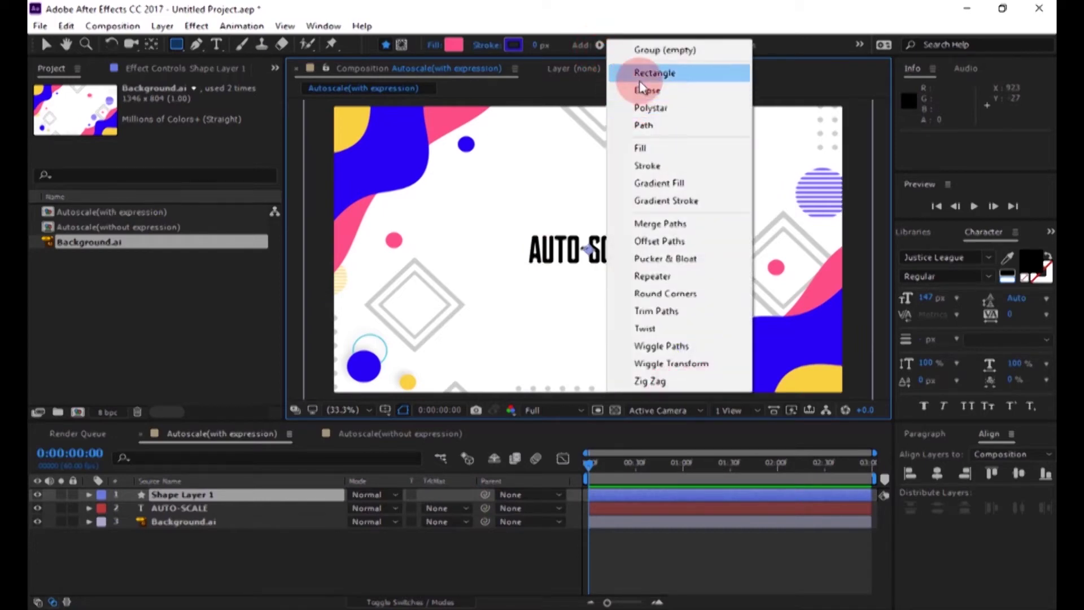
left_click(639, 79)
left_click(601, 45)
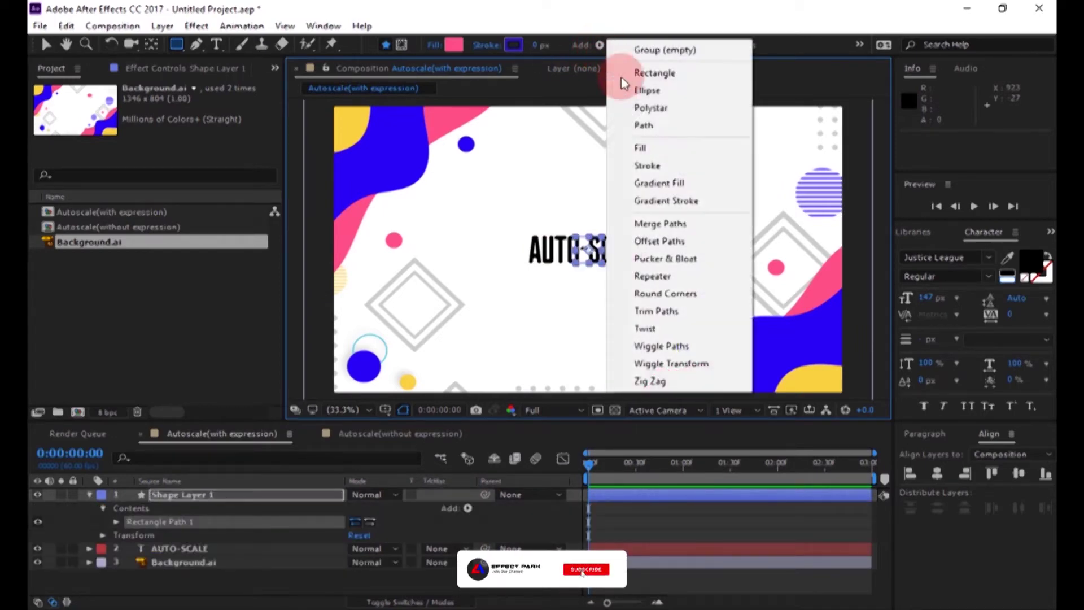
left_click(643, 143)
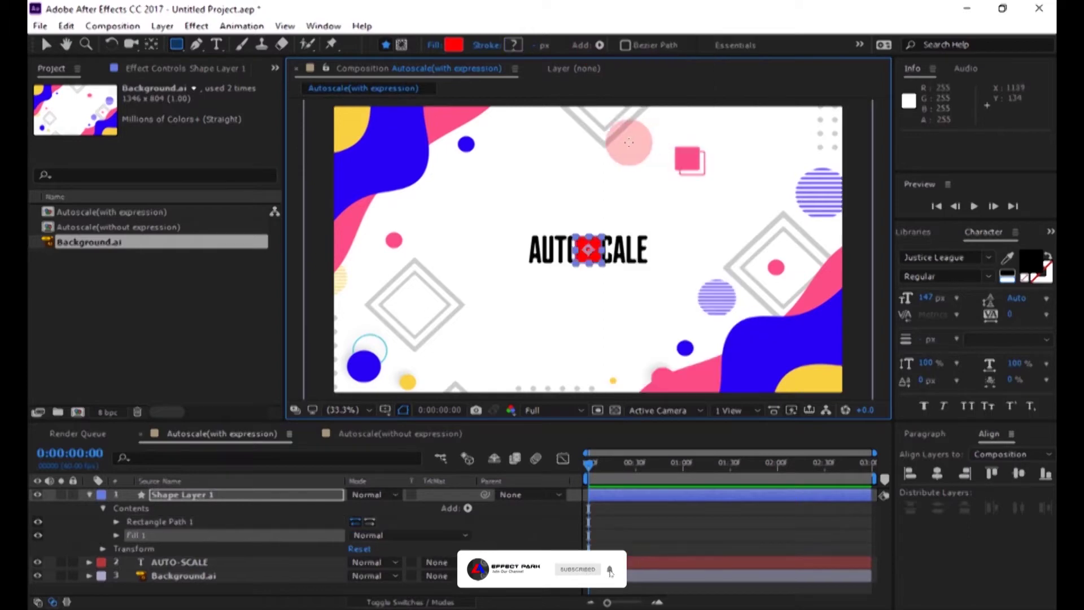
Set the rectangle's fill to the artwork's pink (FC4C86) by sampling it, and place the shape layer below the AUTO-SCALE text layer
left_click(453, 44)
left_click(424, 398)
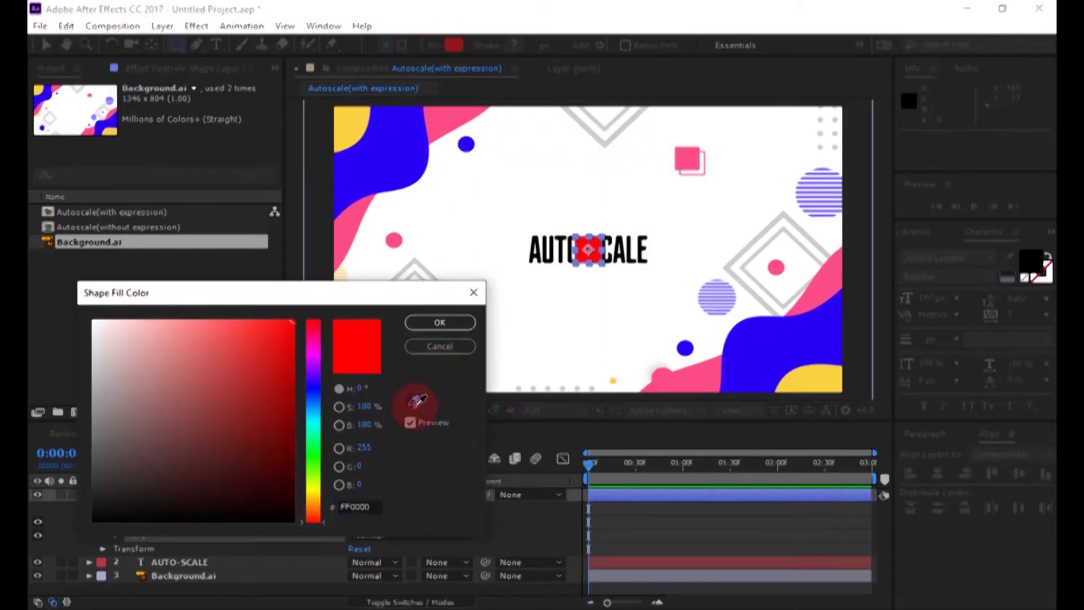
left_click(364, 217)
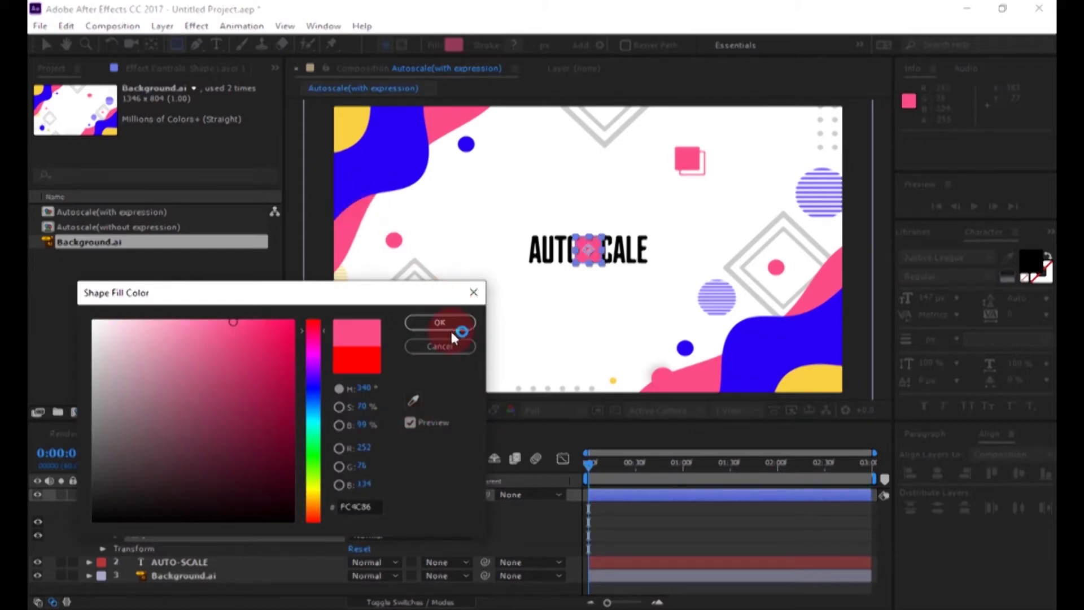
left_click(439, 323)
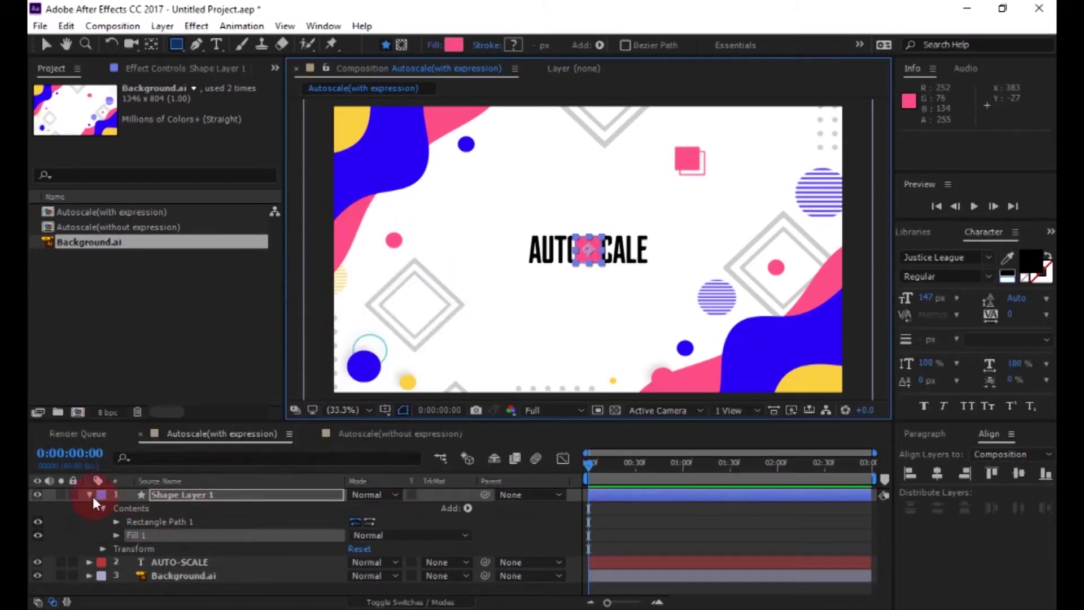
left_click(90, 495)
left_click_drag(165, 502, 194, 523)
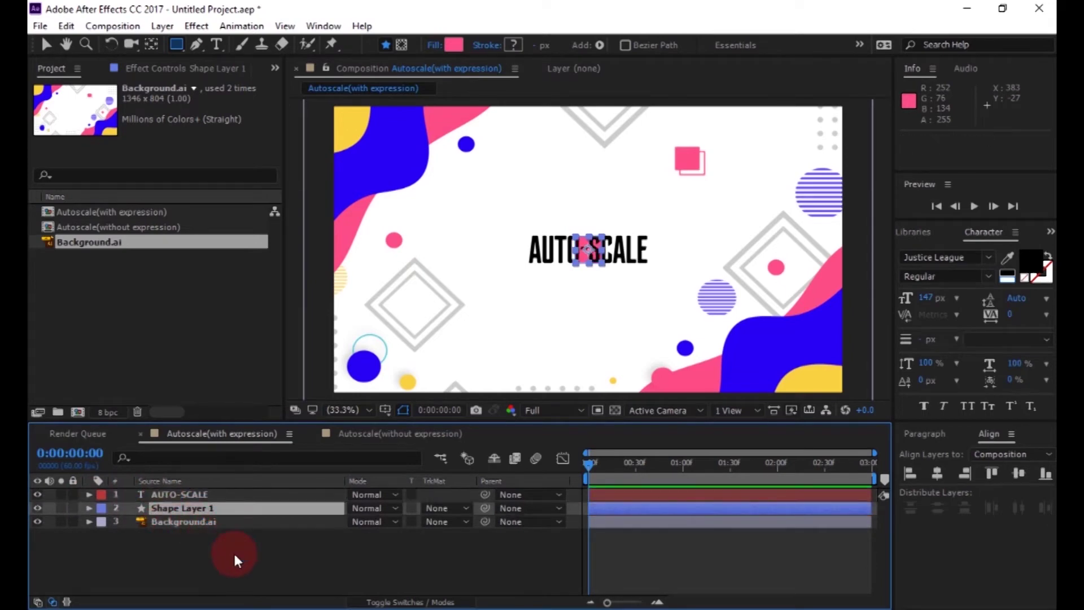
Add an expression to the rectangle path's Size, linked to the text layer, with the first line s=thisComp.layer("AUTO-SCALE");
left_click(89, 508)
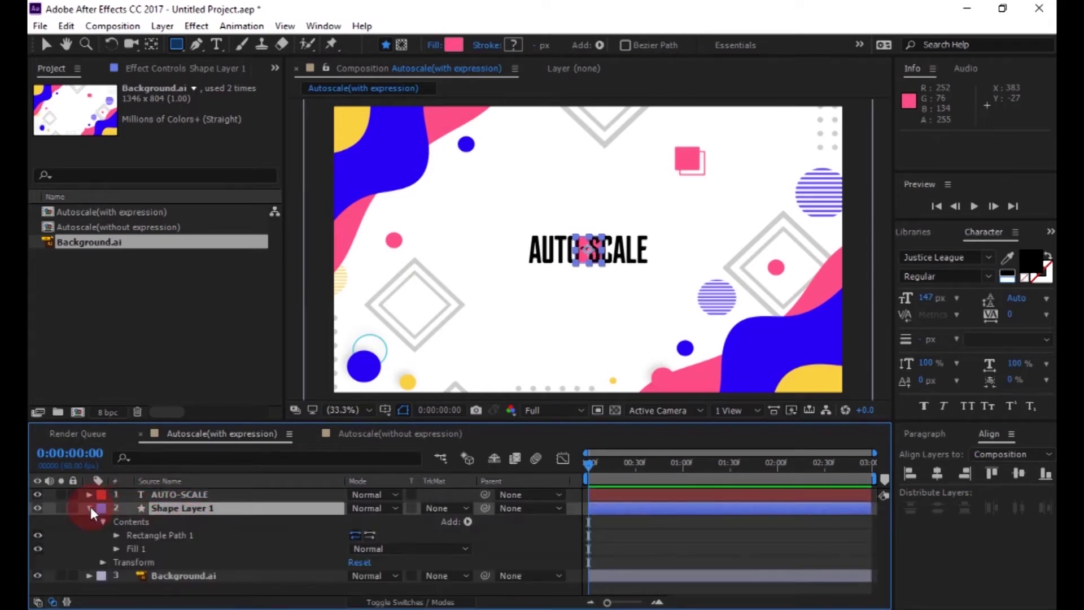
left_click(116, 535)
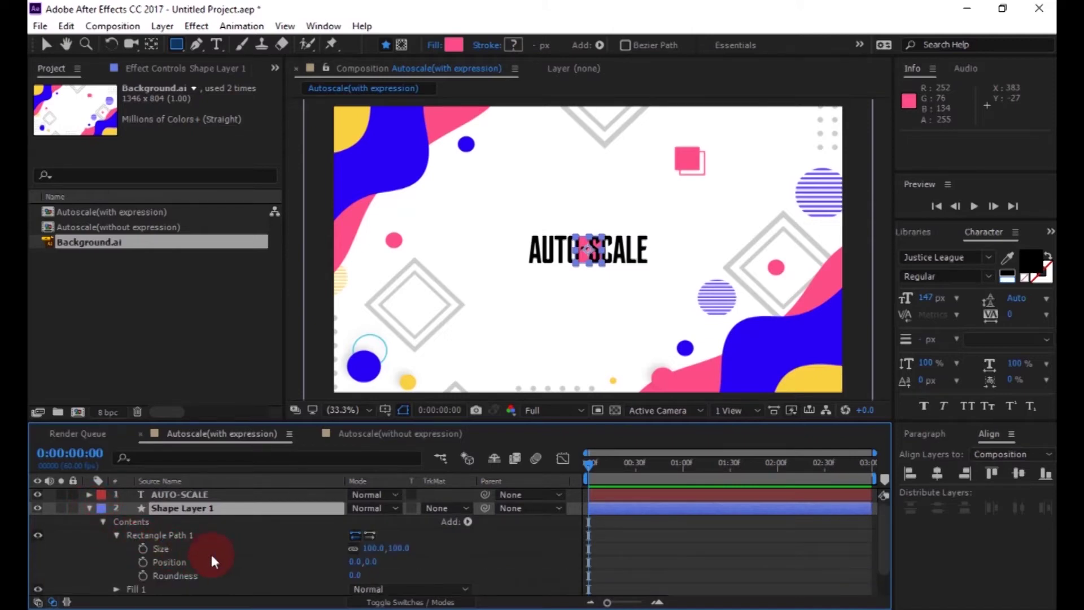
left_click(143, 550, "alt")
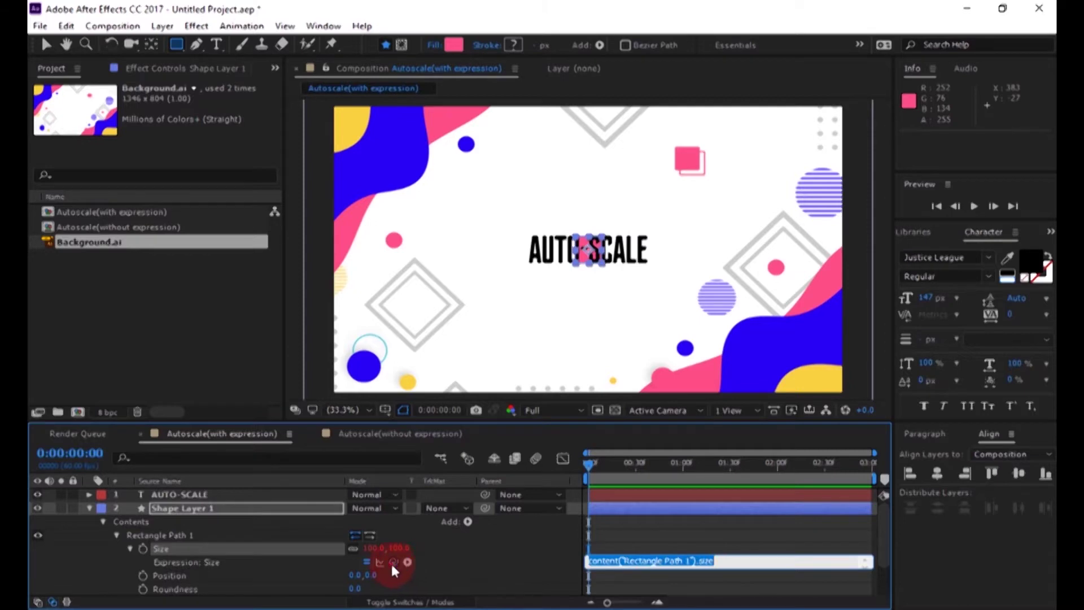
left_click_drag(394, 562, 224, 499)
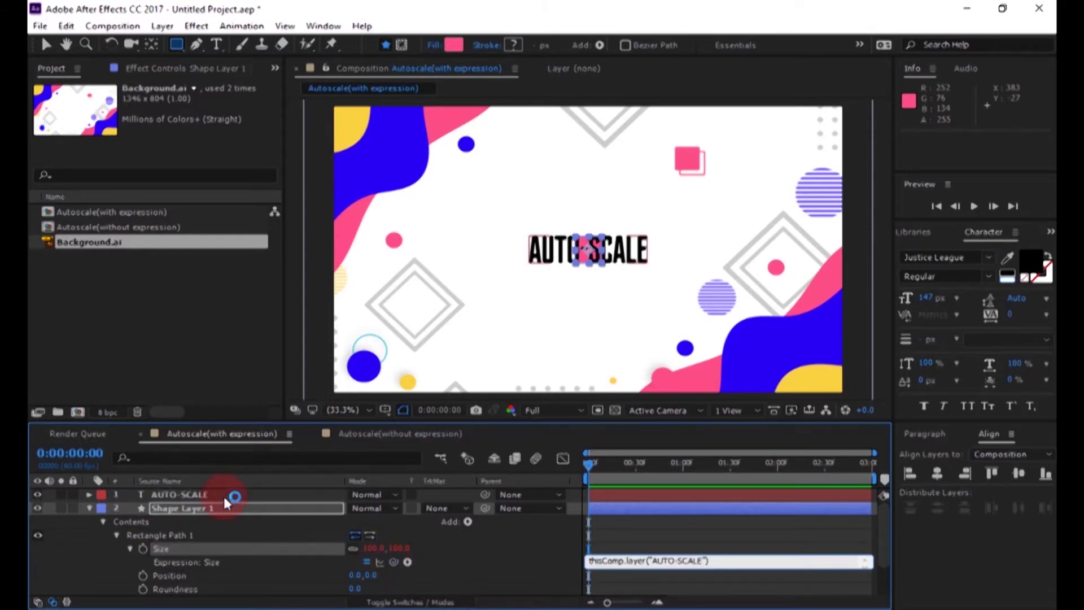
left_click(415, 589)
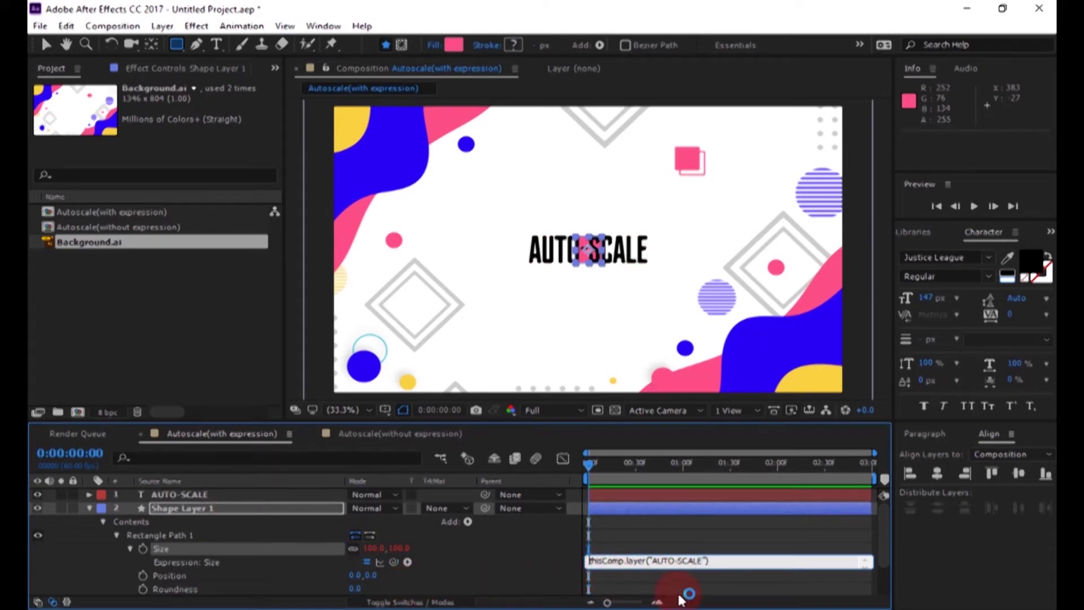
type("s=")
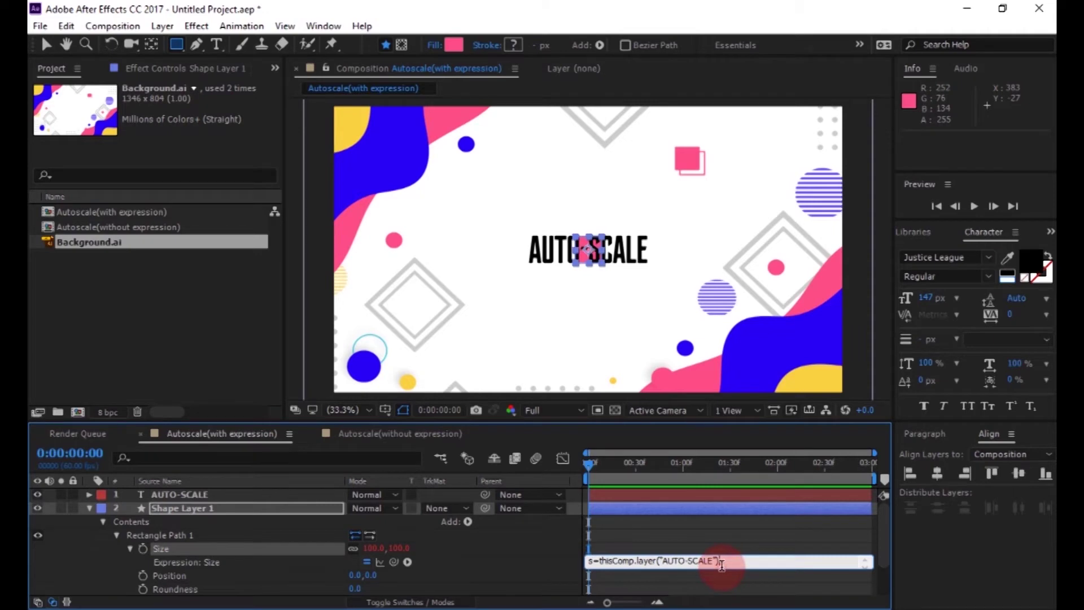
type(";")
key("Return")
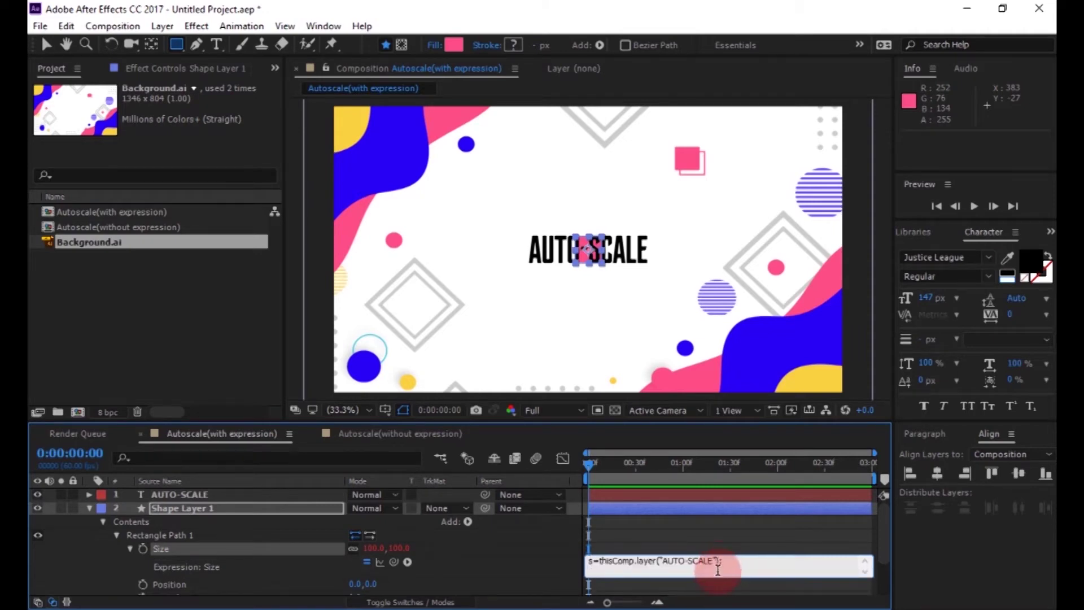
Copy the size expression's width, height and [w,h] lines from expression.txt in Notepad and append them to the rectangle's Size expression in After Effects
left_click(193, 458)
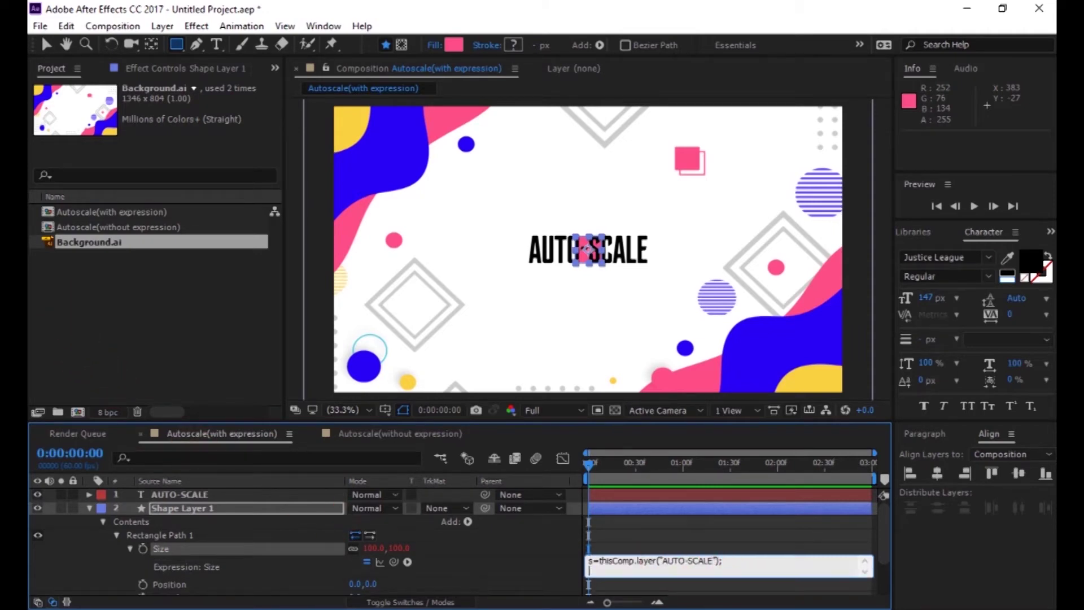
key("alt+Tab")
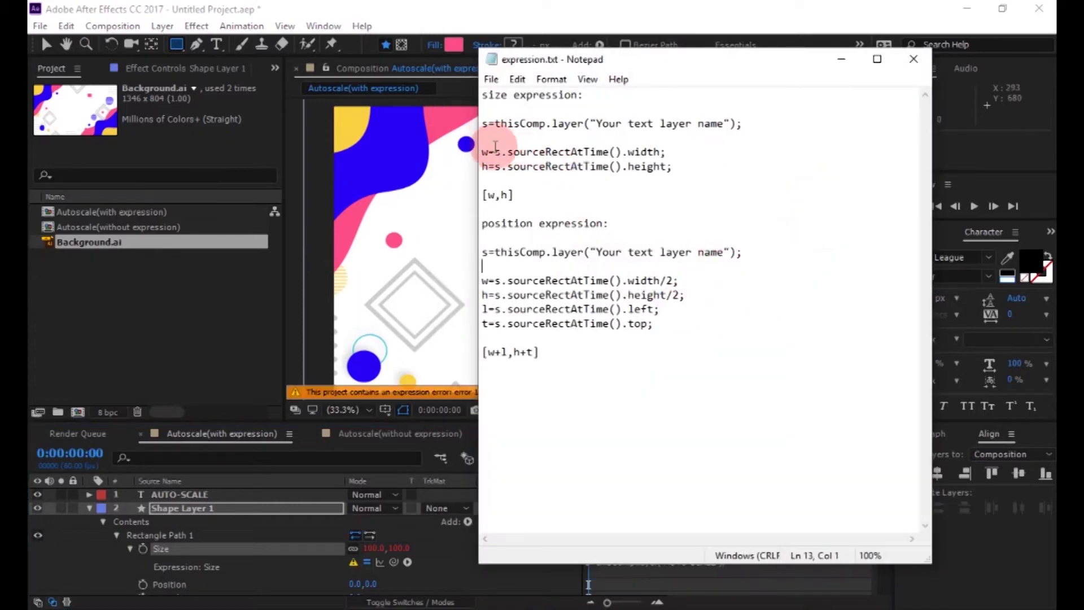
left_click_drag(485, 150, 537, 196)
key("ctrl+c")
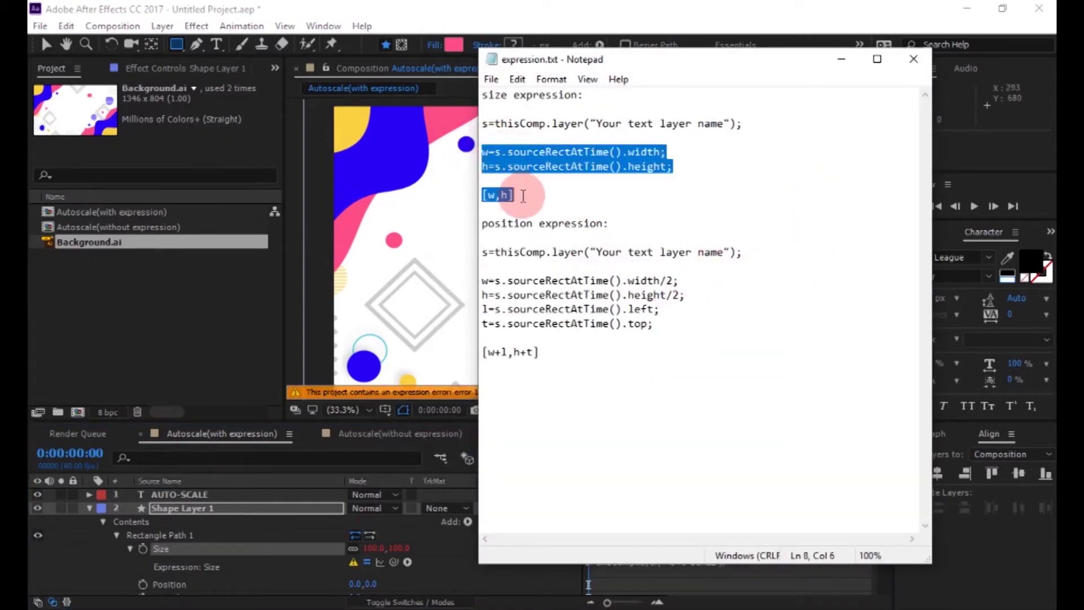
left_click(841, 58)
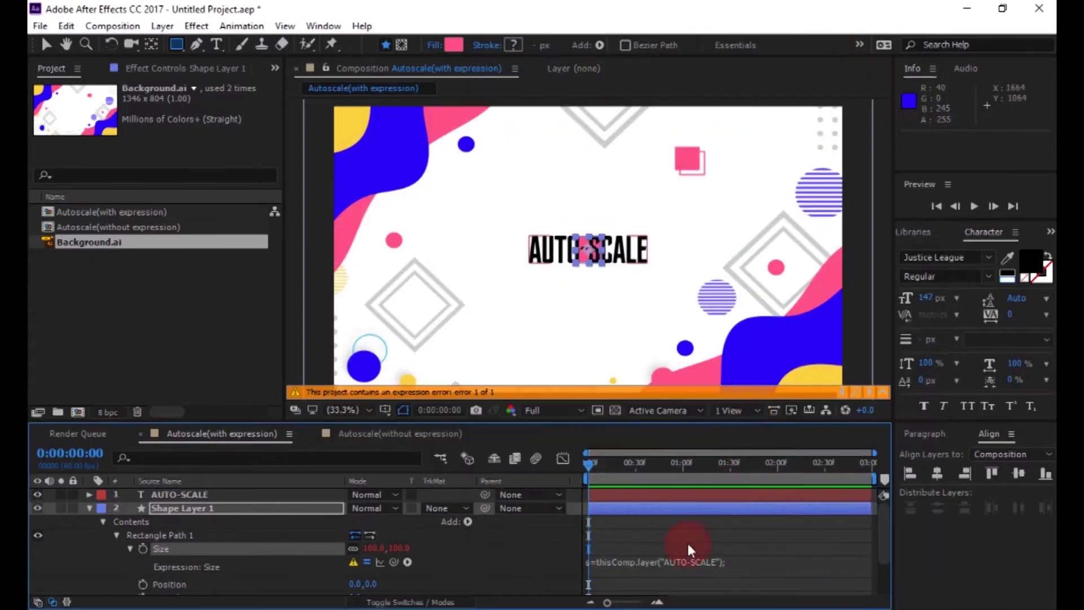
left_click(731, 562)
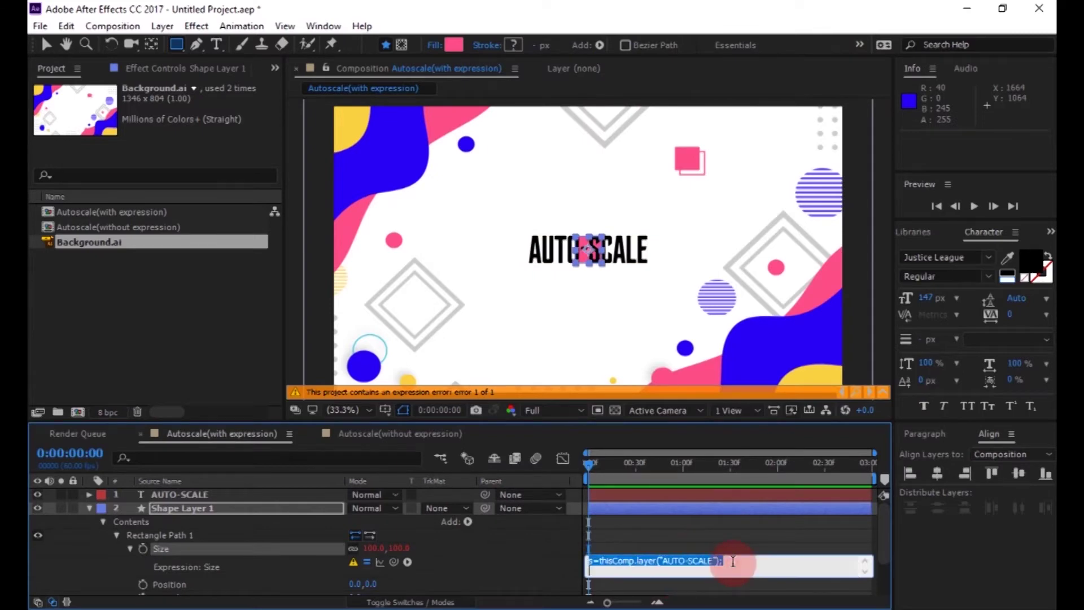
left_click(732, 560)
key("ctrl+v")
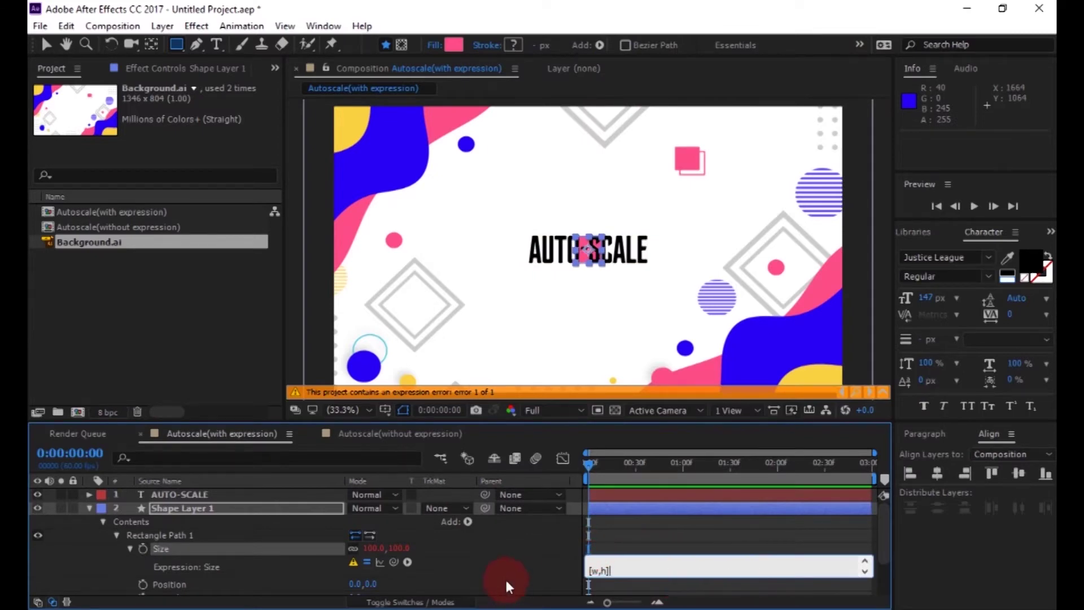
left_click(506, 562)
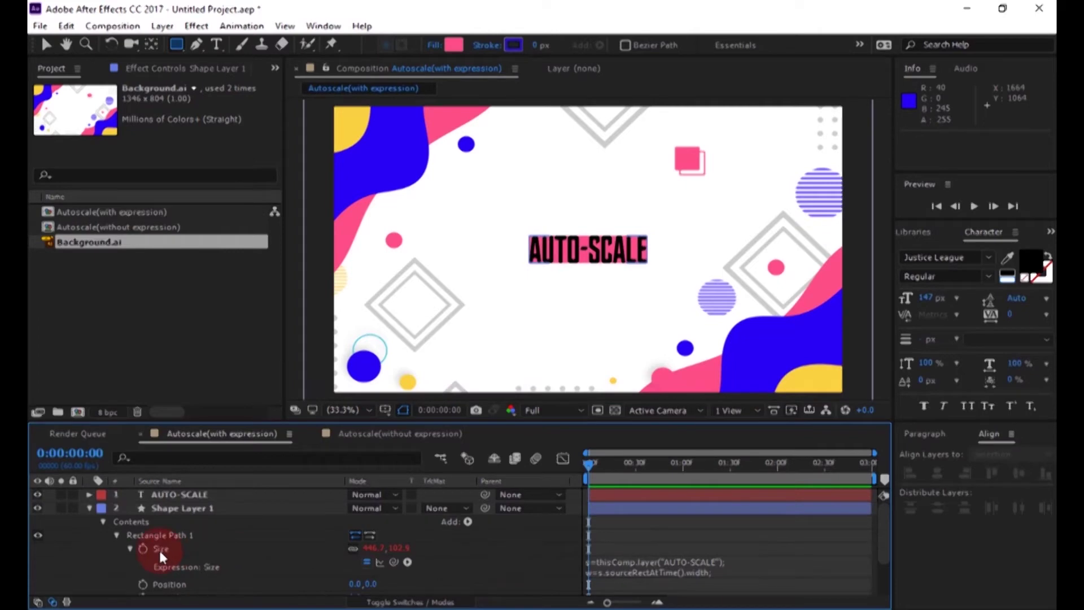
Add an expression to the rectangle path's Position, linked to the text layer, with the first line s=thisComp.layer("AUTO-SCALE");
scroll(186, 557, "down", 3)
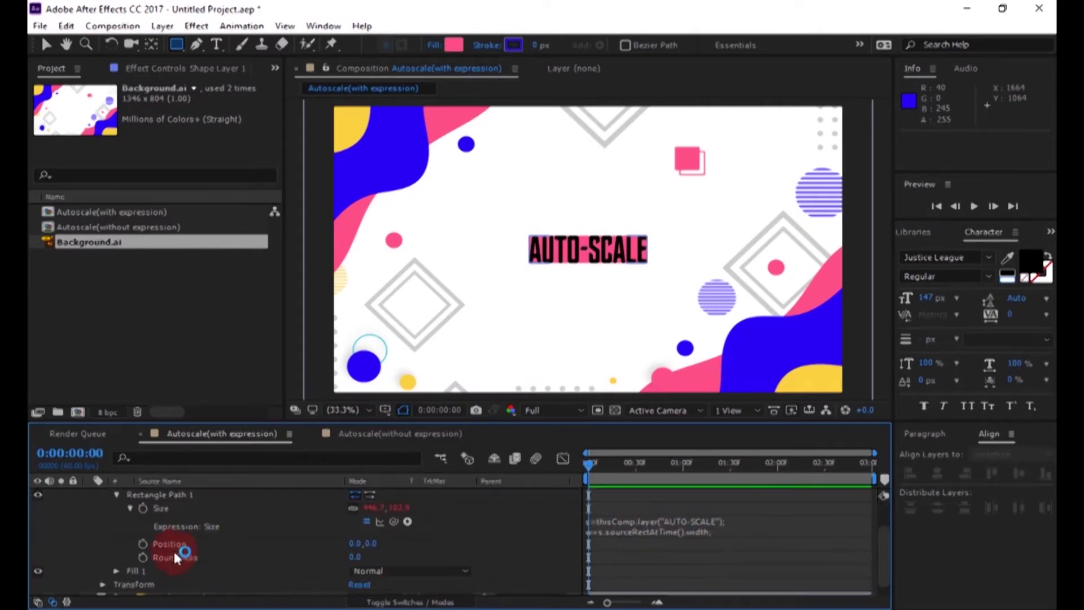
left_click(143, 543, "alt")
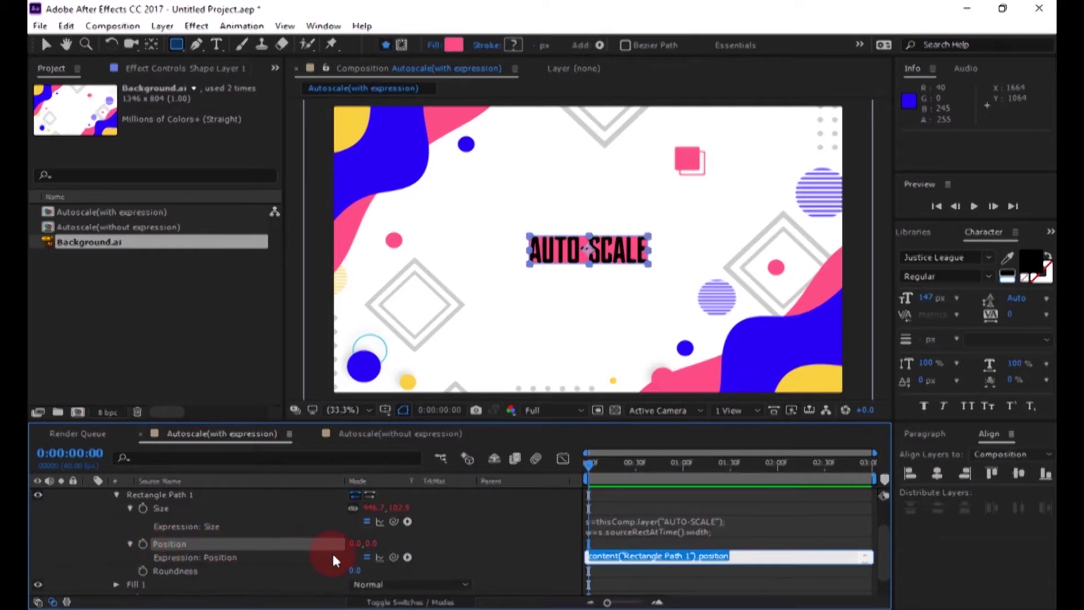
left_click_drag(392, 557, 158, 492)
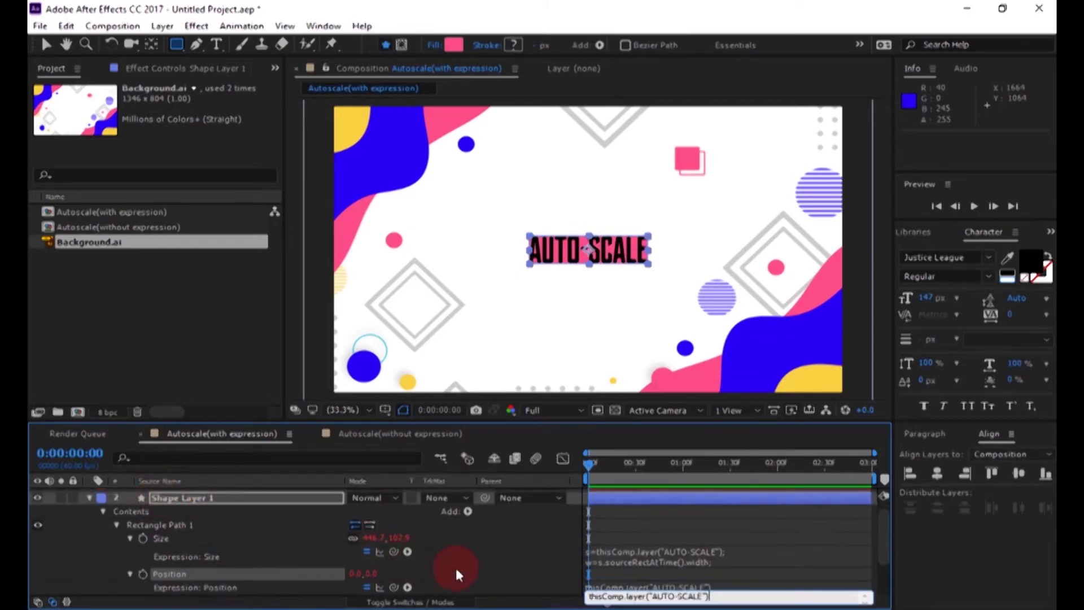
left_click(593, 597)
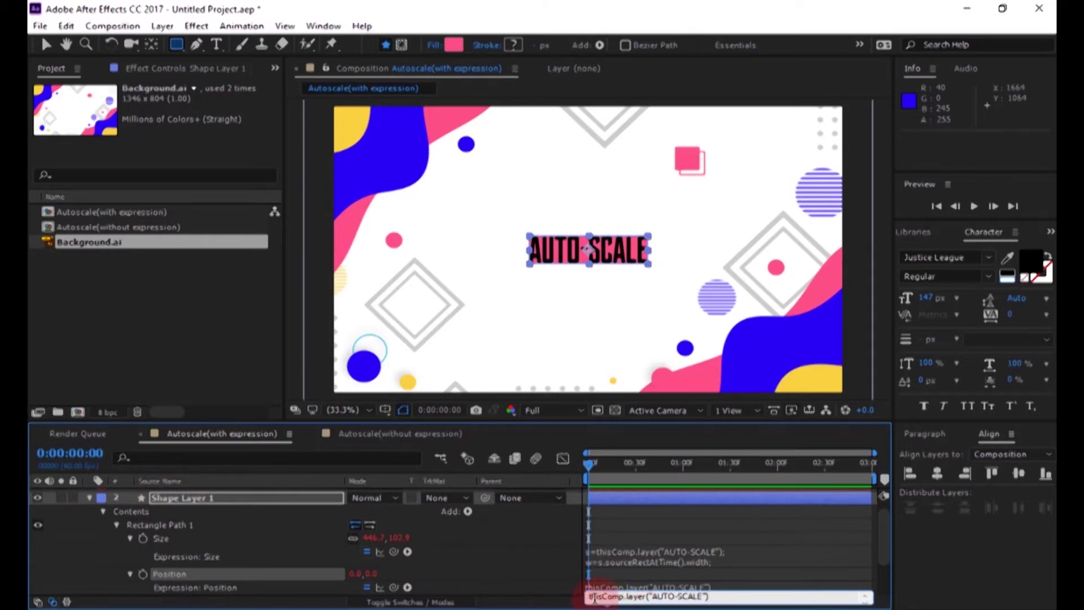
type("s=")
type(";")
key("Return")
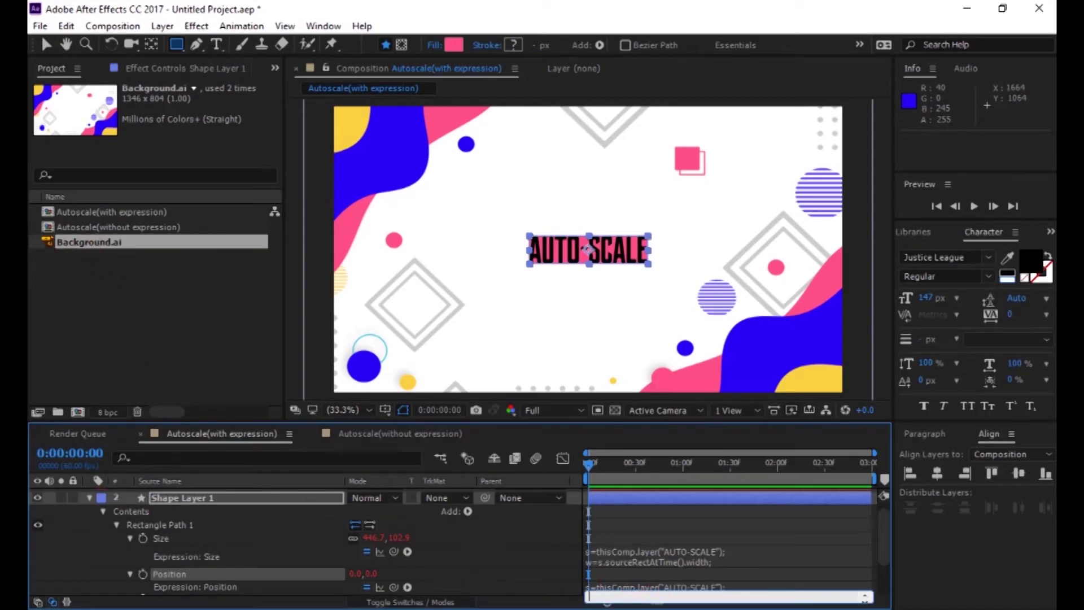
Copy the position expression's lines from width/2 to [w+l,h+t] in Notepad's expression.txt and append them to the rectangle's Position expression in After Effects
key("alt+Tab")
left_click(483, 280)
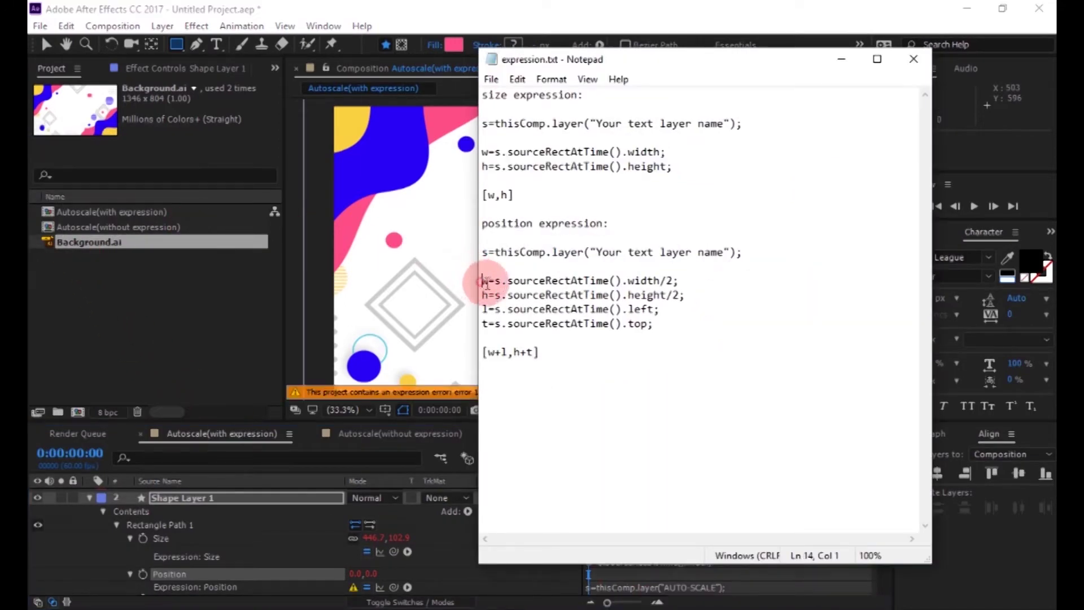
left_click_drag(485, 281, 551, 357)
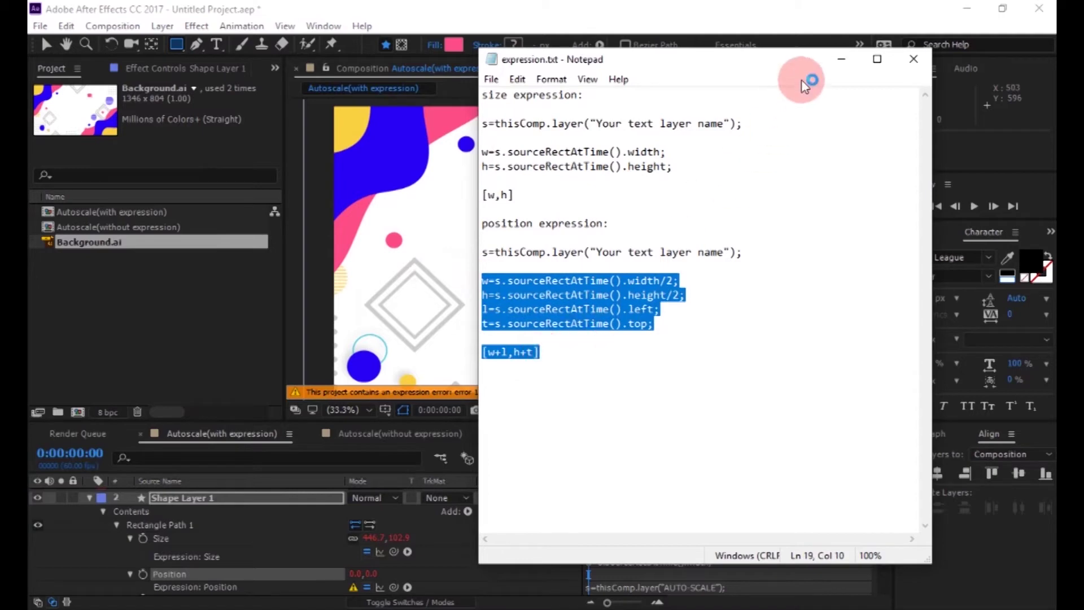
left_click(839, 60)
left_click(718, 560)
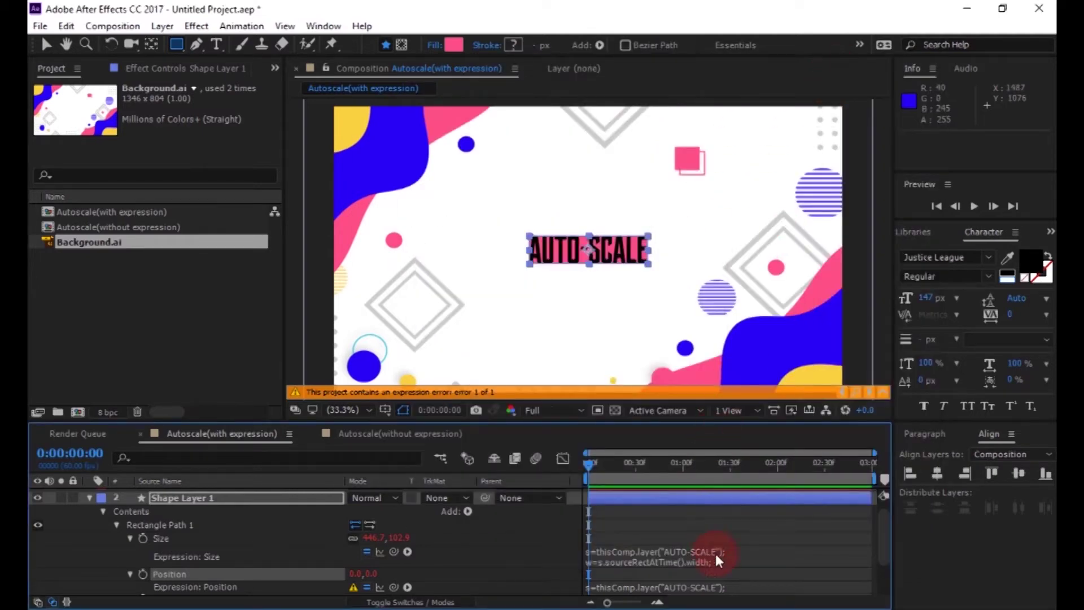
left_click(728, 587)
left_click(732, 586)
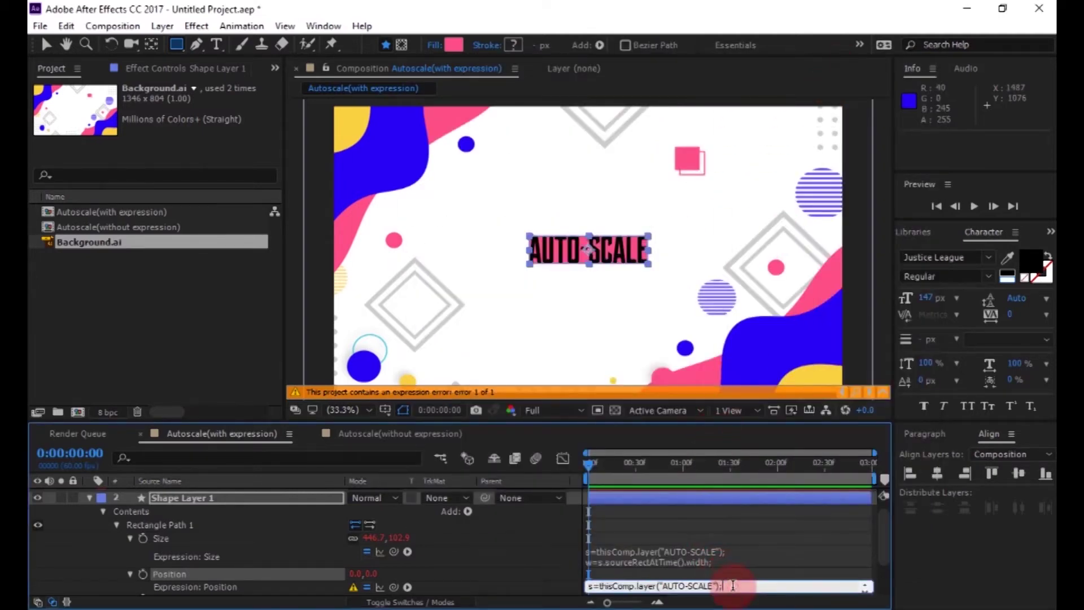
key("ctrl+v")
left_click(546, 585)
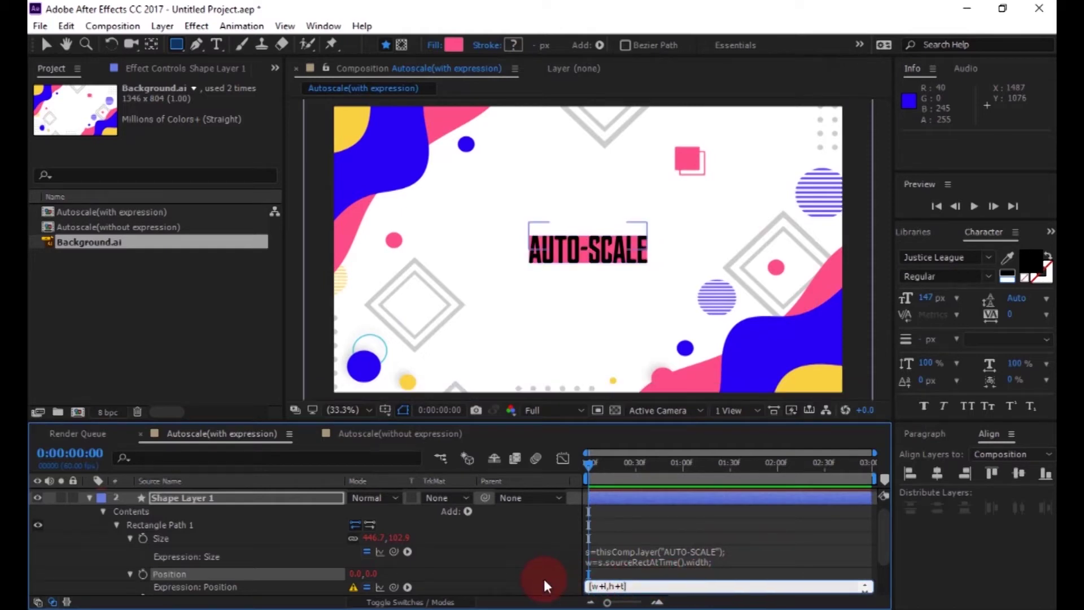
Center Shape Layer 1 horizontally and vertically in the composition
left_click(94, 497)
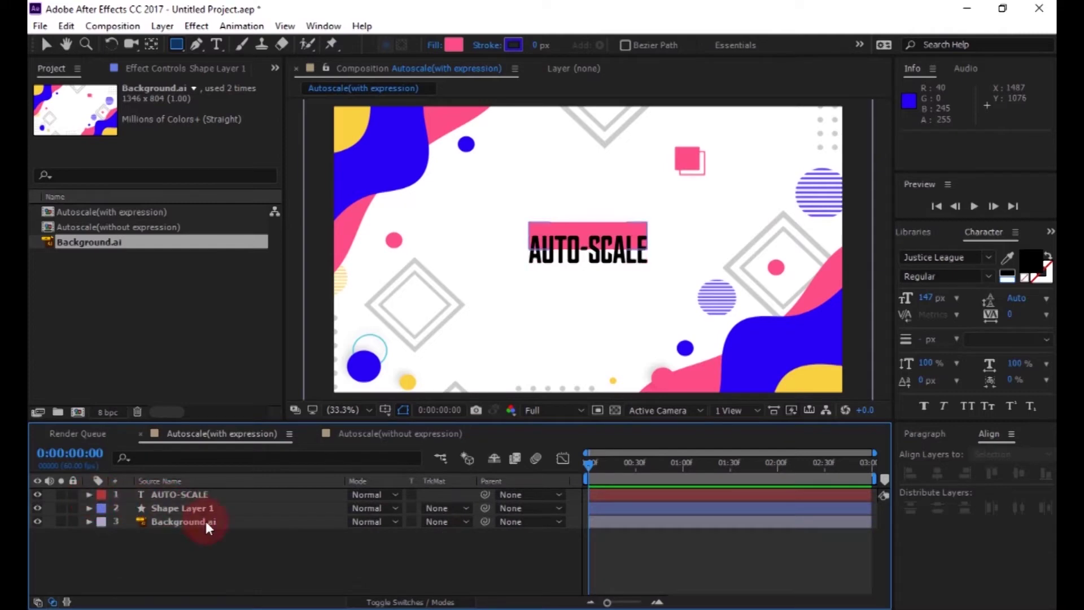
left_click(206, 507)
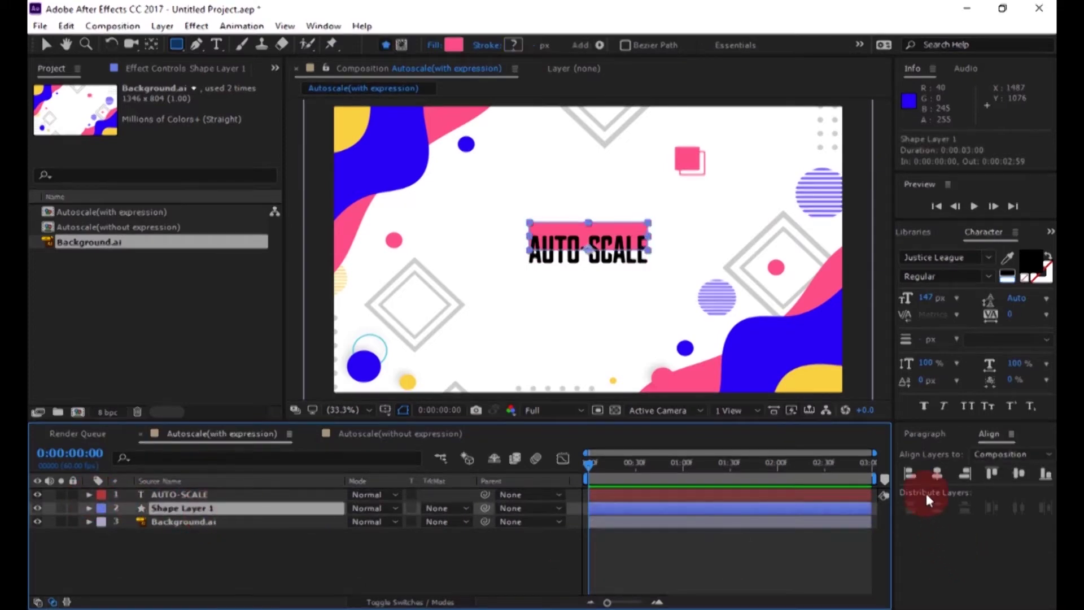
left_click(936, 475)
left_click(1020, 473)
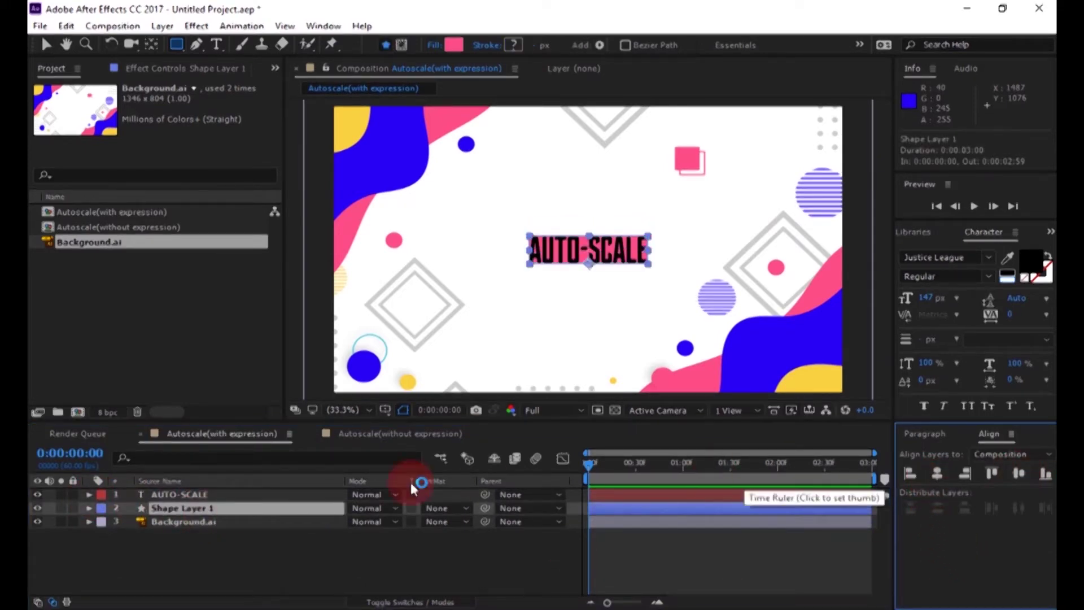
Add an Offset Paths operator to Shape Layer 1 and increase its Amount to give the text a wider pink margin
left_click(90, 508)
scroll(395, 528, "down", 1)
left_click(464, 508)
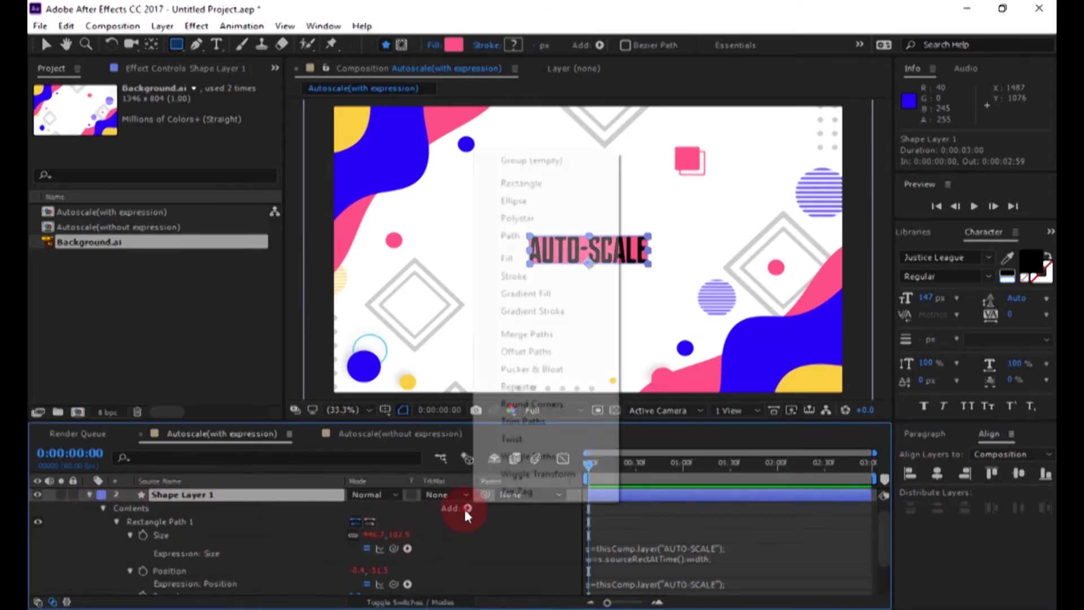
left_click(524, 356)
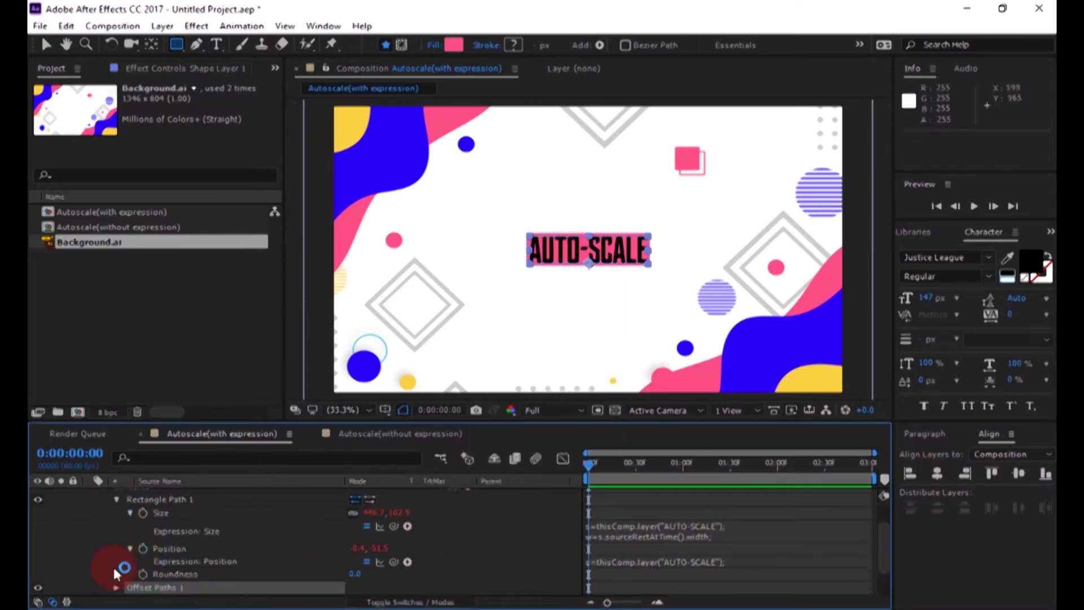
left_click(117, 587)
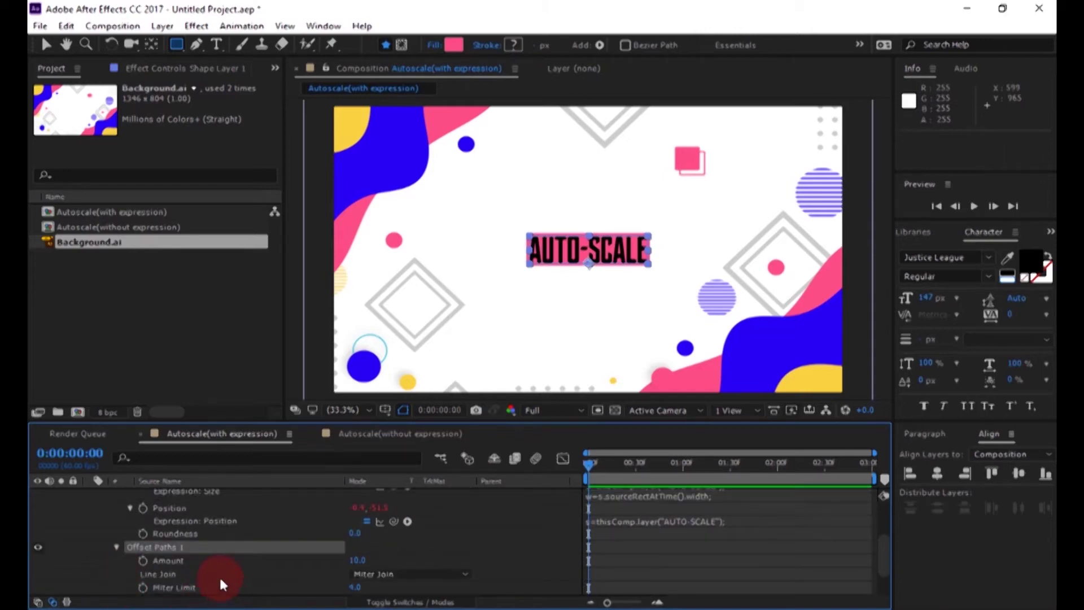
left_click_drag(361, 562, 381, 558)
Collapse Shape Layer 1's properties and parent the layer to the AUTO-SCALE text layer
scroll(133, 534, "up", 5)
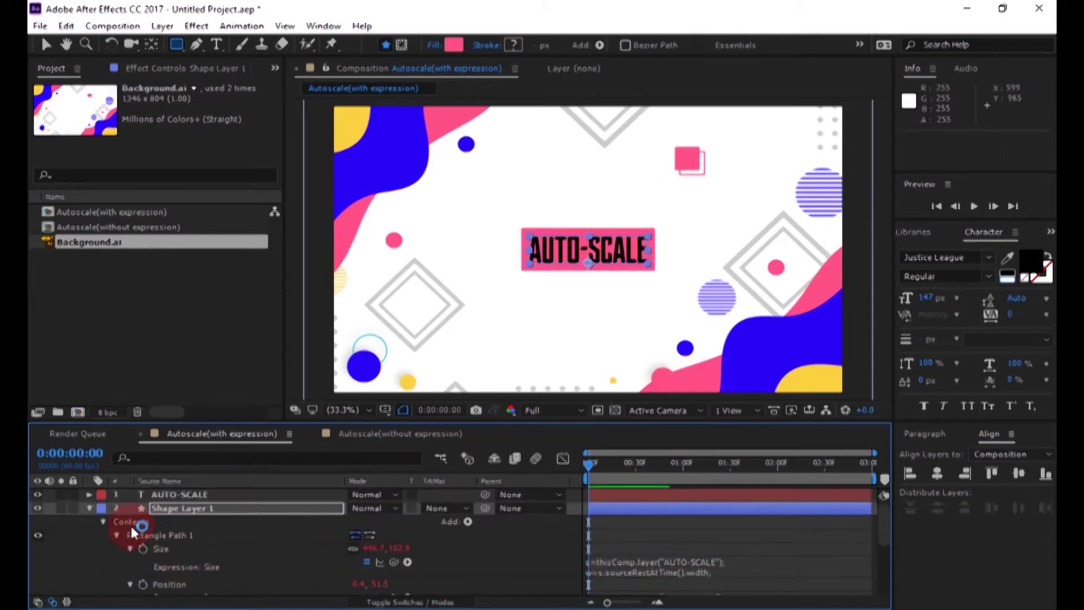
left_click(89, 508)
left_click_drag(484, 507, 227, 492)
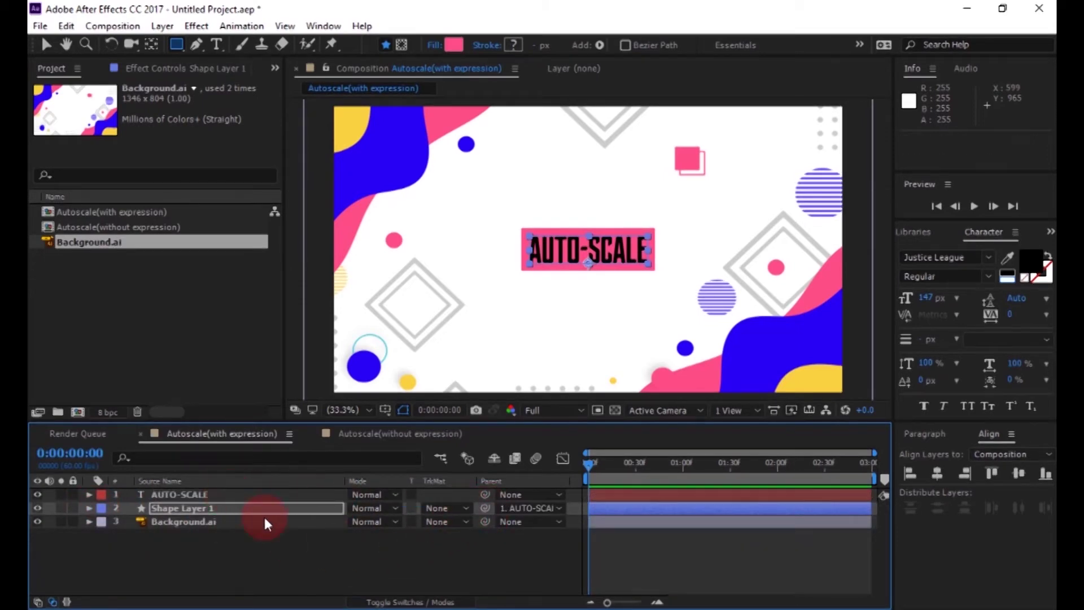
left_click(274, 551)
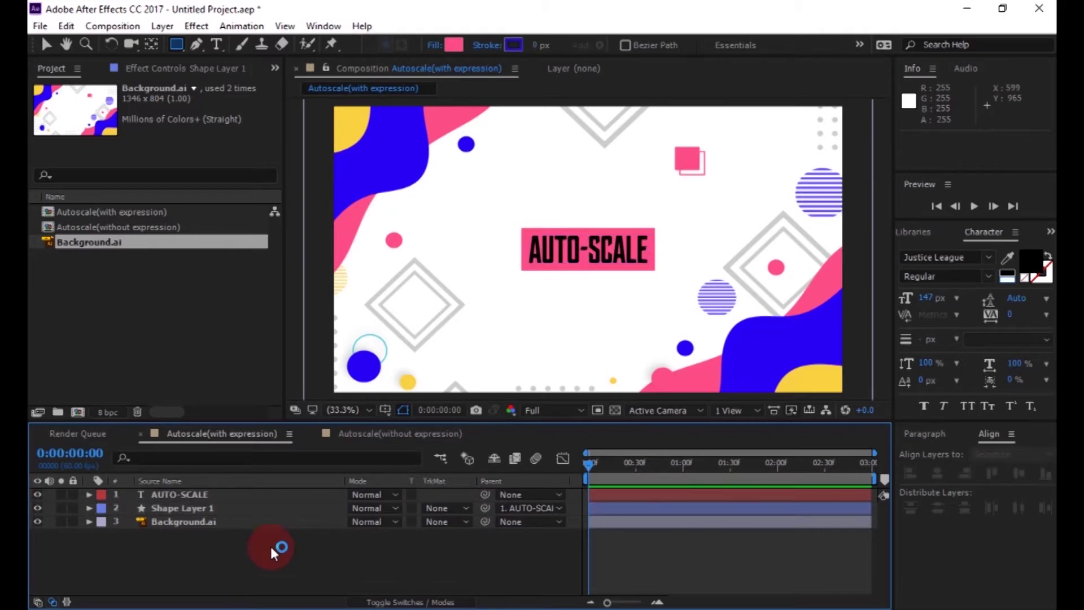
Replace the wording of the AUTO-SCALE text layer with HELLO to test the rectangle's scaling
double_click(198, 493)
key("BackSpace")
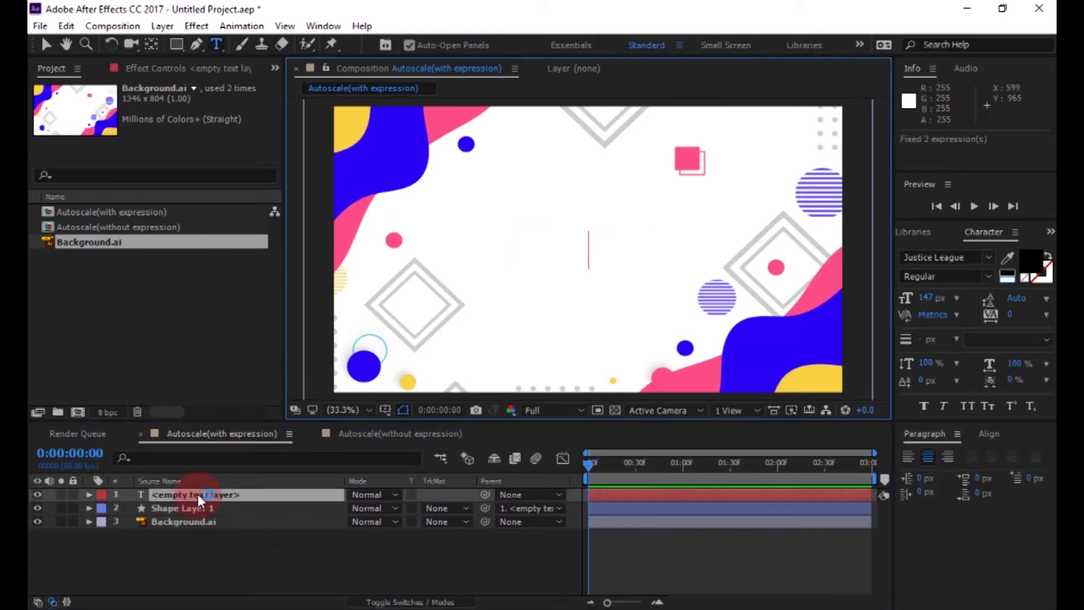
type("HELLO")
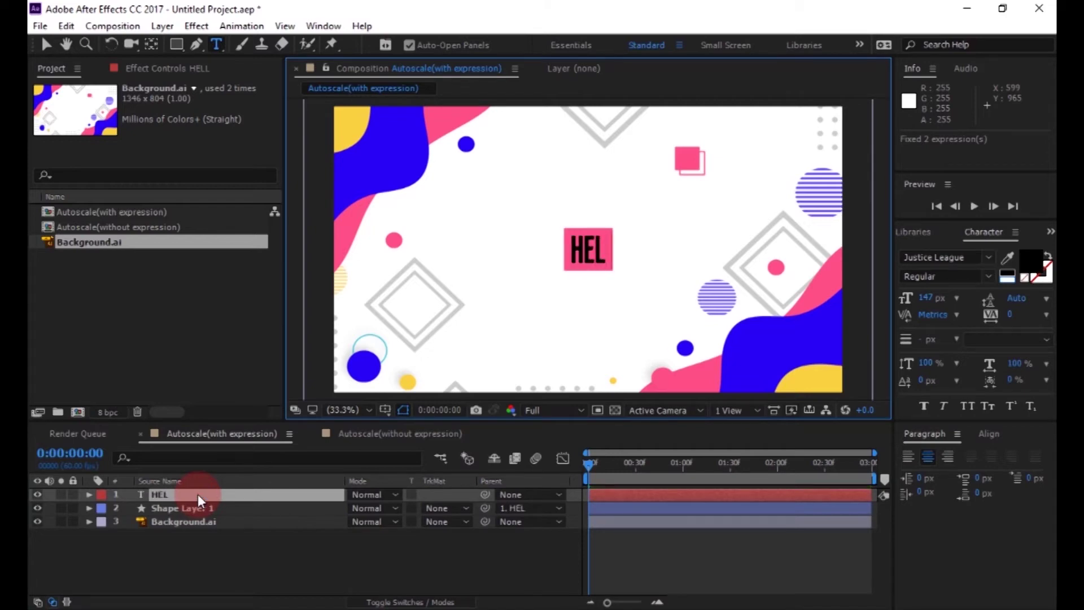
Clear the test wording and enter AUTO-SCALE in the text layer again
key("BackSpace")
key("BackSpace")
key("BackSpace")
key("BackSpace")
key("BackSpace")
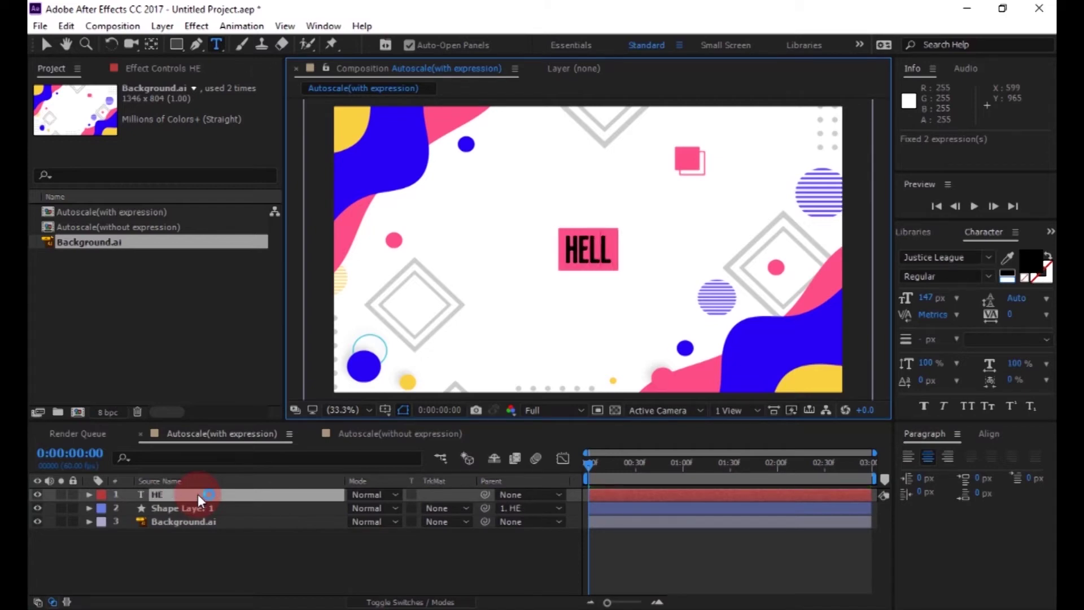
type("AUTO")
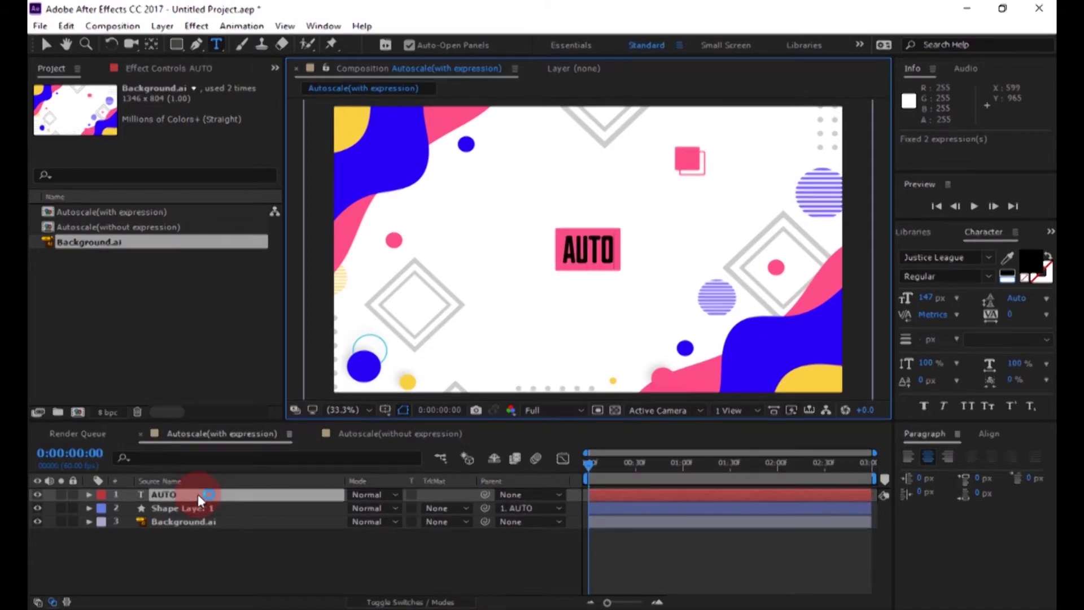
type("-SCALE")
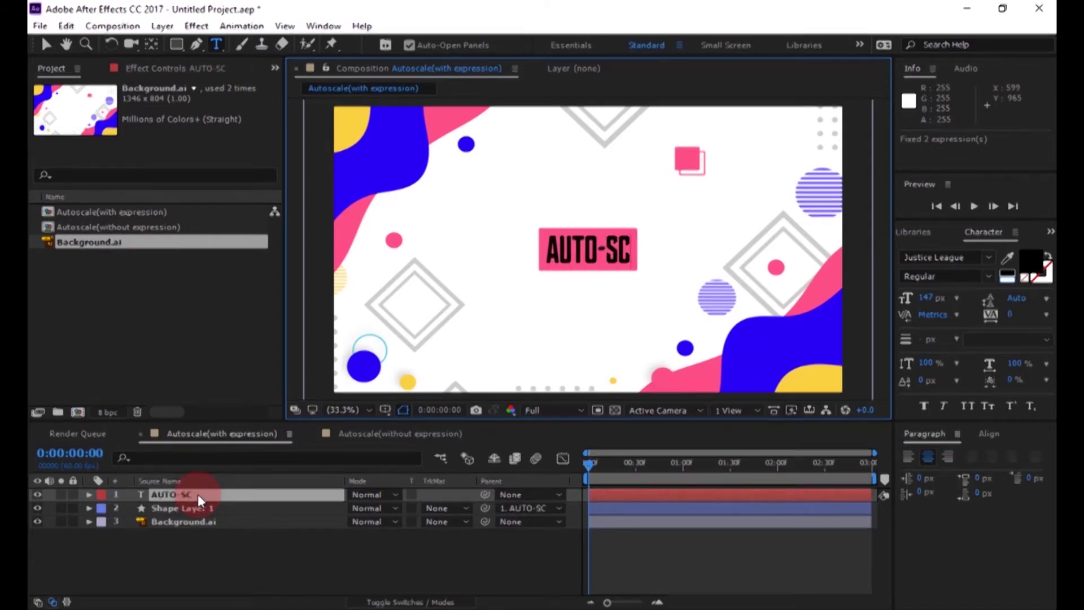
Set the AUTO-SCALE text layer's fill color to white and deselect the layer
left_click(212, 495)
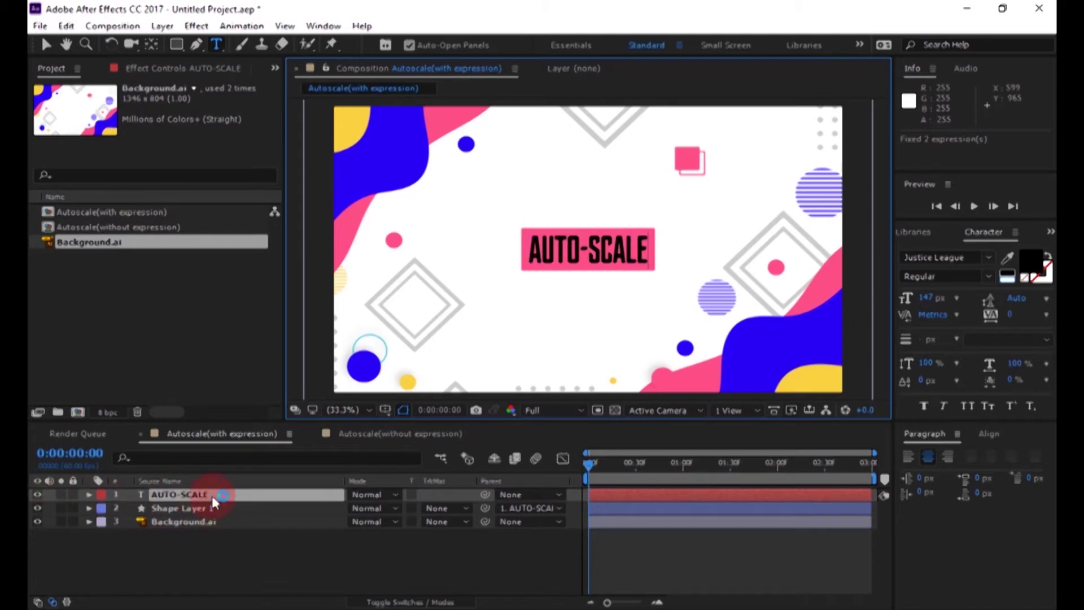
left_click(1009, 277)
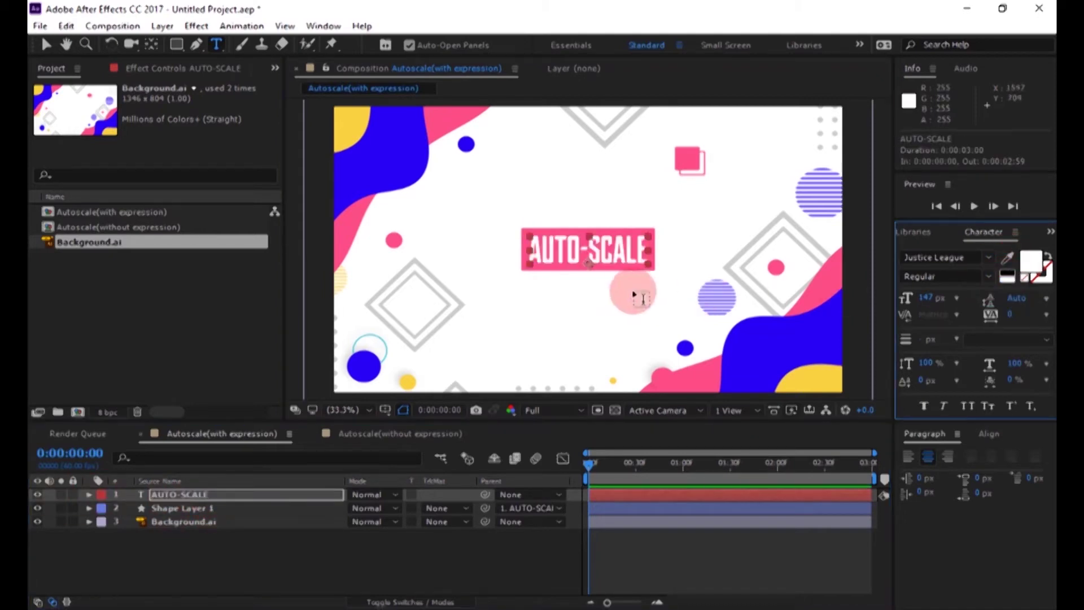
left_click(251, 564)
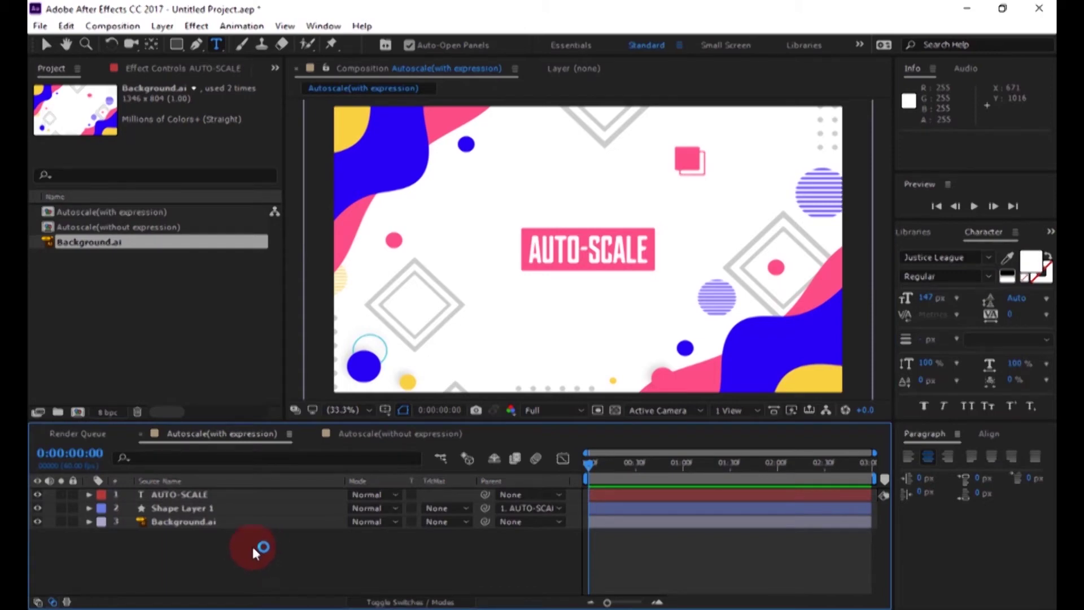
Add a Scale animator to the AUTO-SCALE text layer and set its Scale to 0%
left_click(90, 494)
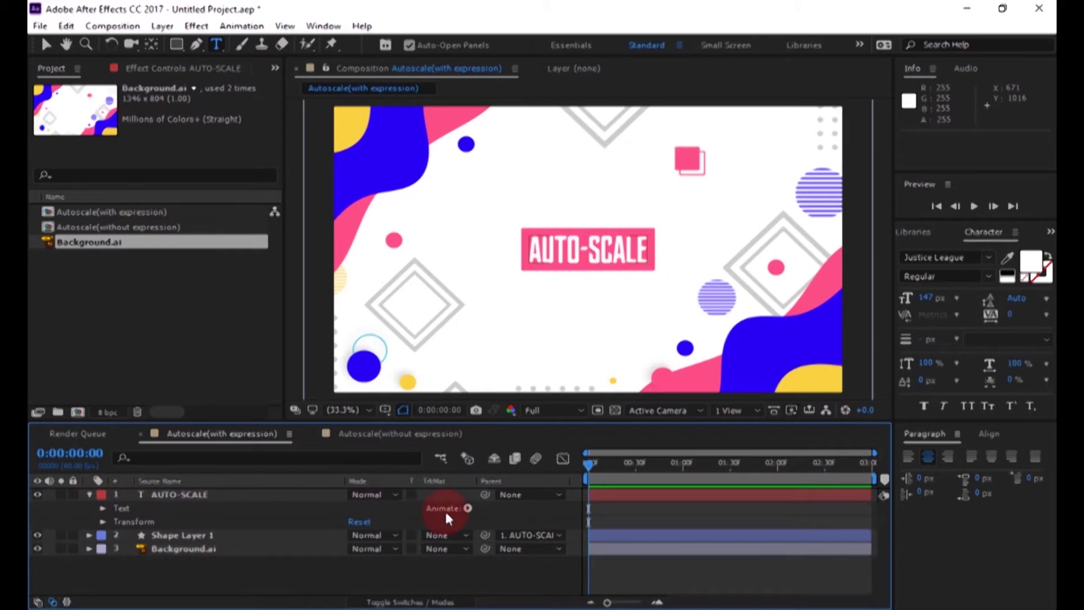
left_click(465, 511)
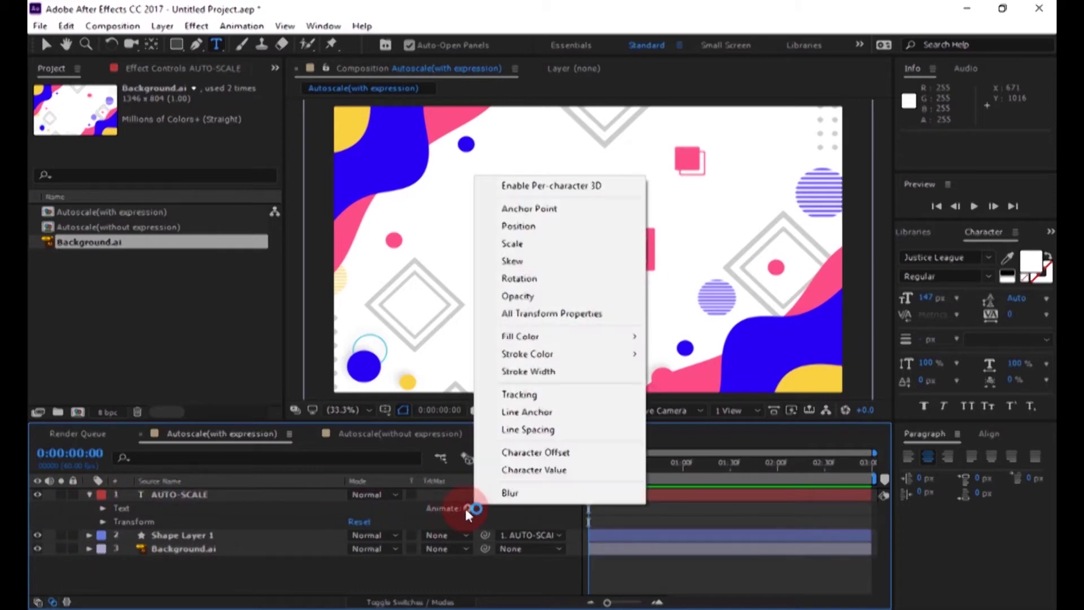
left_click(514, 244)
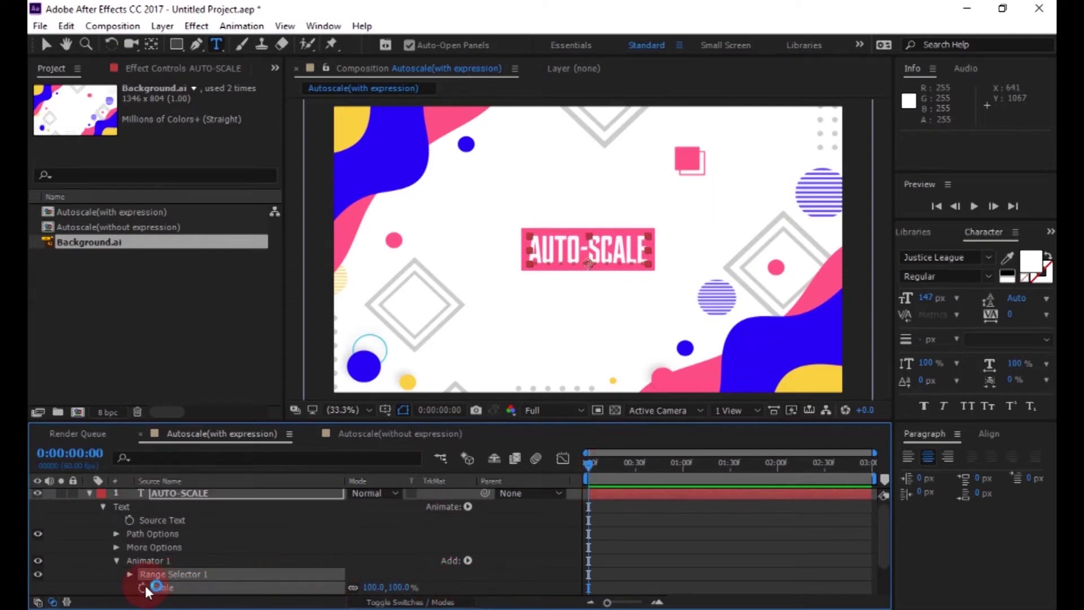
left_click(374, 587)
left_click_drag(374, 587, 138, 598)
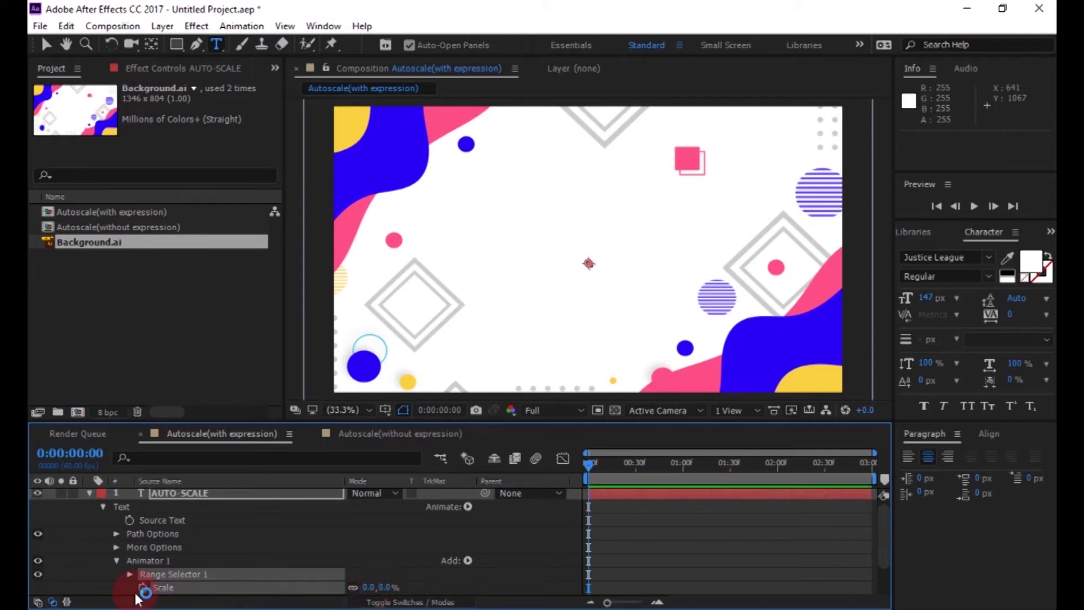
Keyframe Range Selector 1's Start from 0% at 0:00:00:00 to 100% at 0:00:01:15
left_click(129, 574)
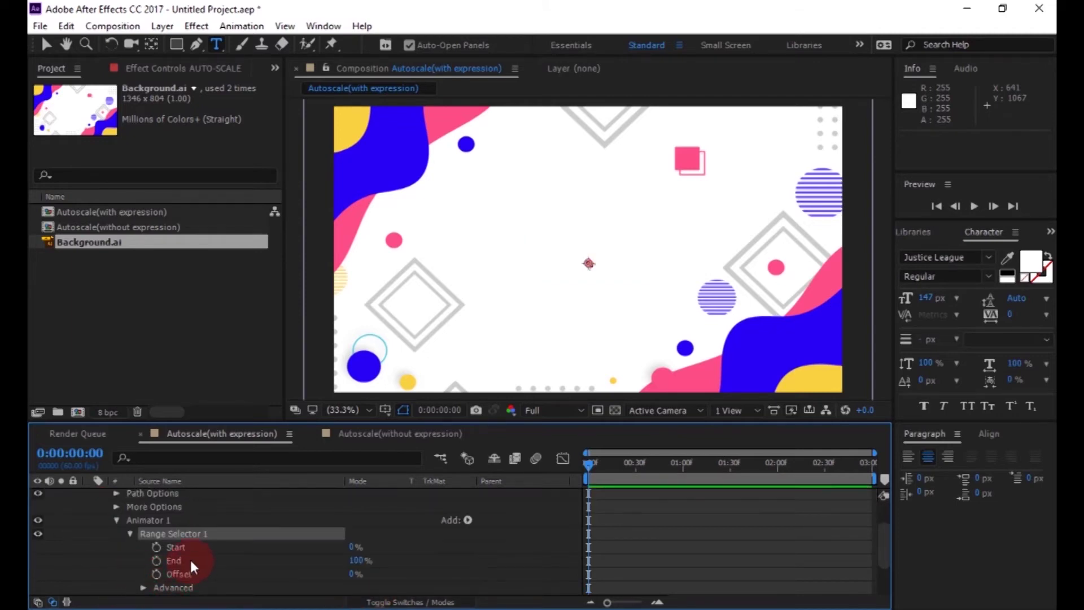
left_click(156, 547)
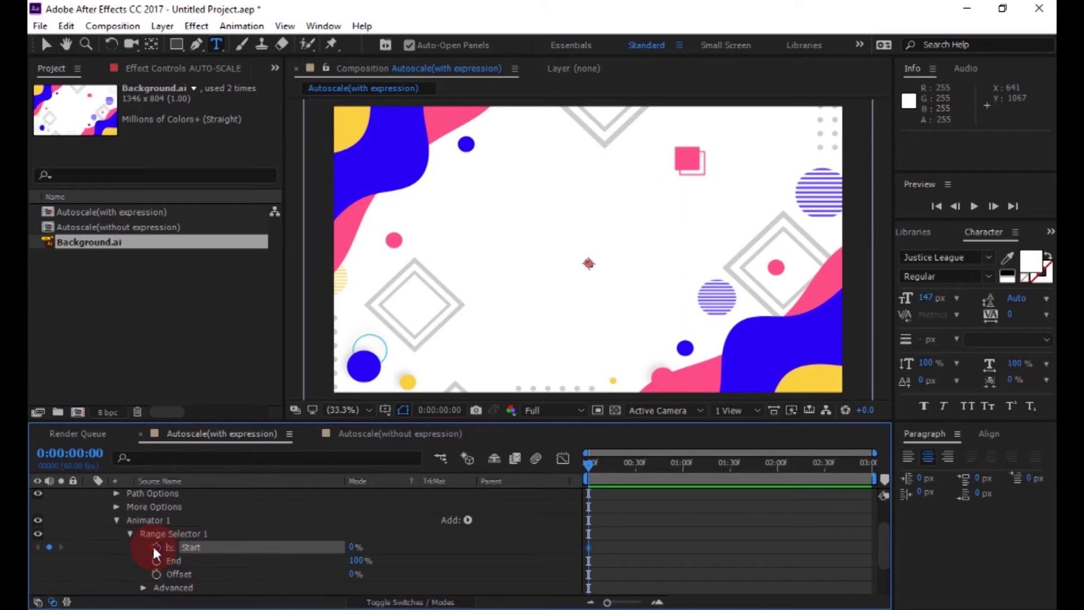
left_click_drag(698, 473, 706, 470)
left_click(596, 551)
left_click(435, 541)
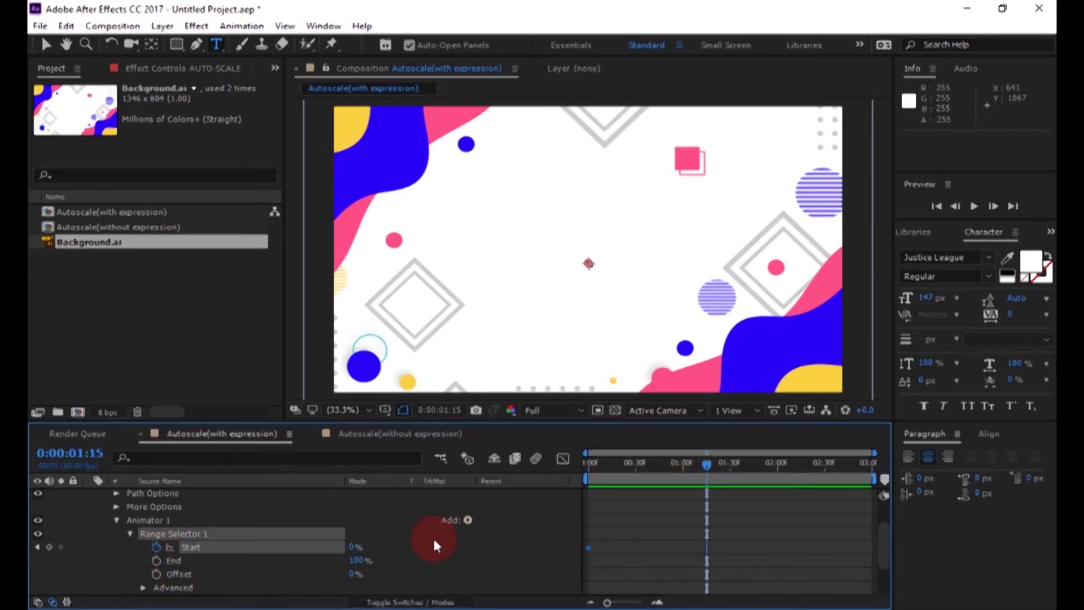
left_click_drag(354, 547, 487, 542)
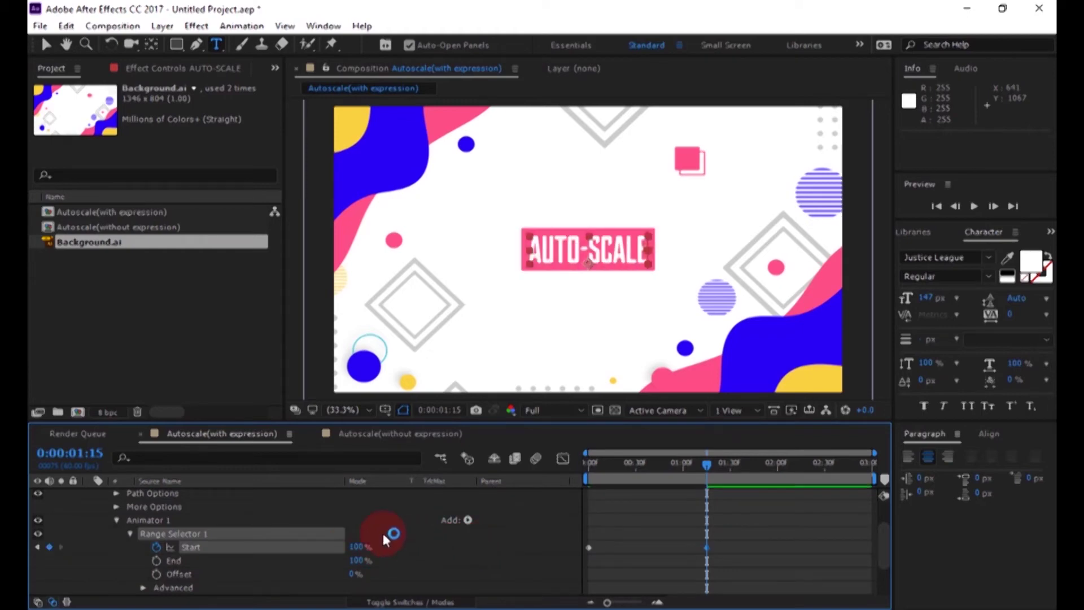
Add a Tracking property to the AUTO-SCALE text layer's animator and set its Tracking Amount to -48
left_click(92, 523)
left_click(117, 520)
left_click(383, 516)
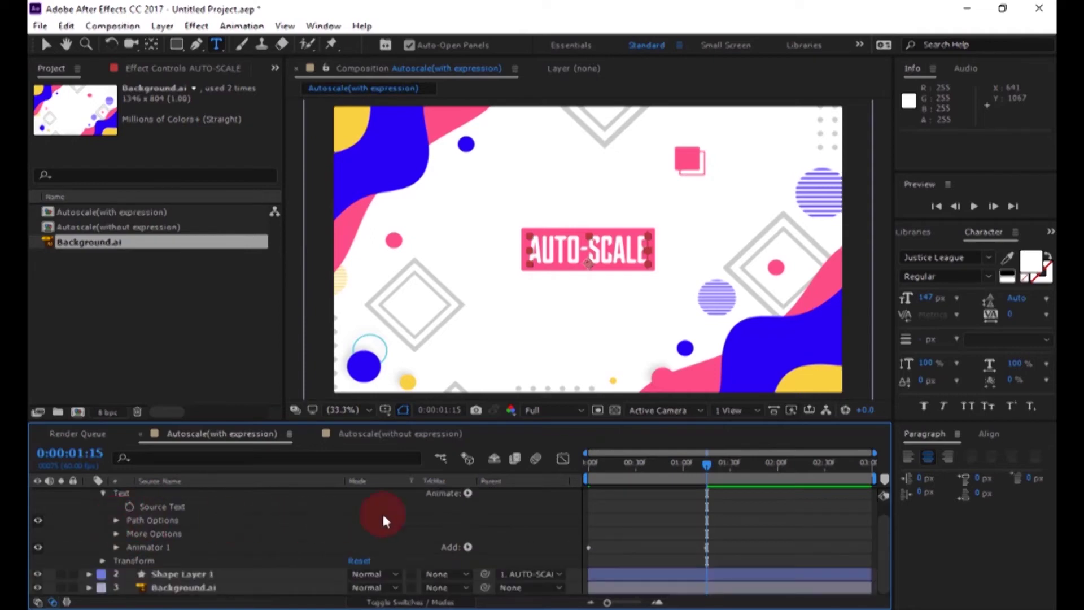
left_click(466, 493)
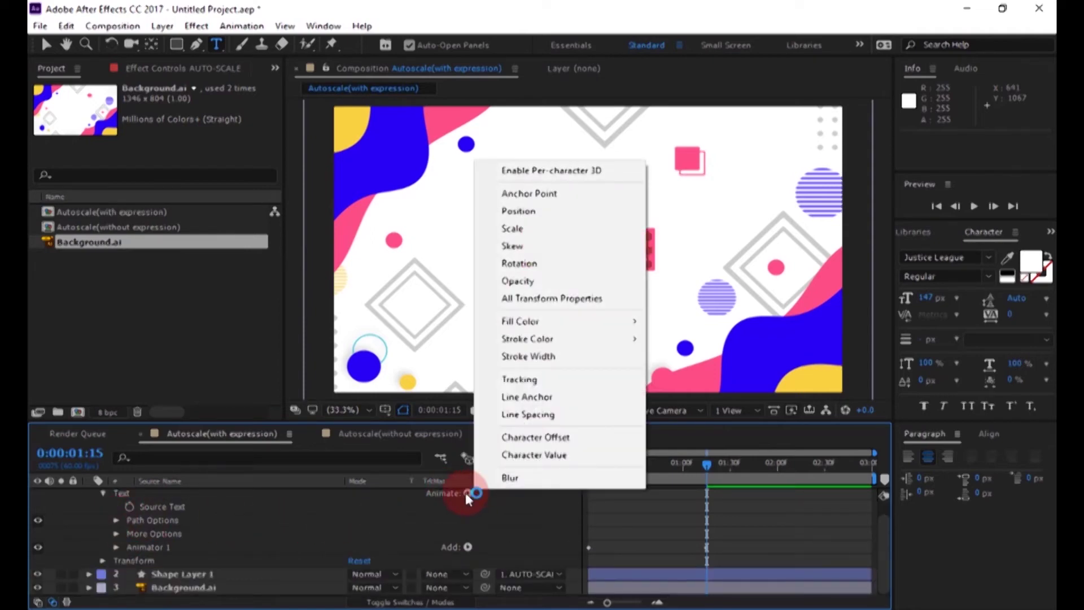
left_click(529, 381)
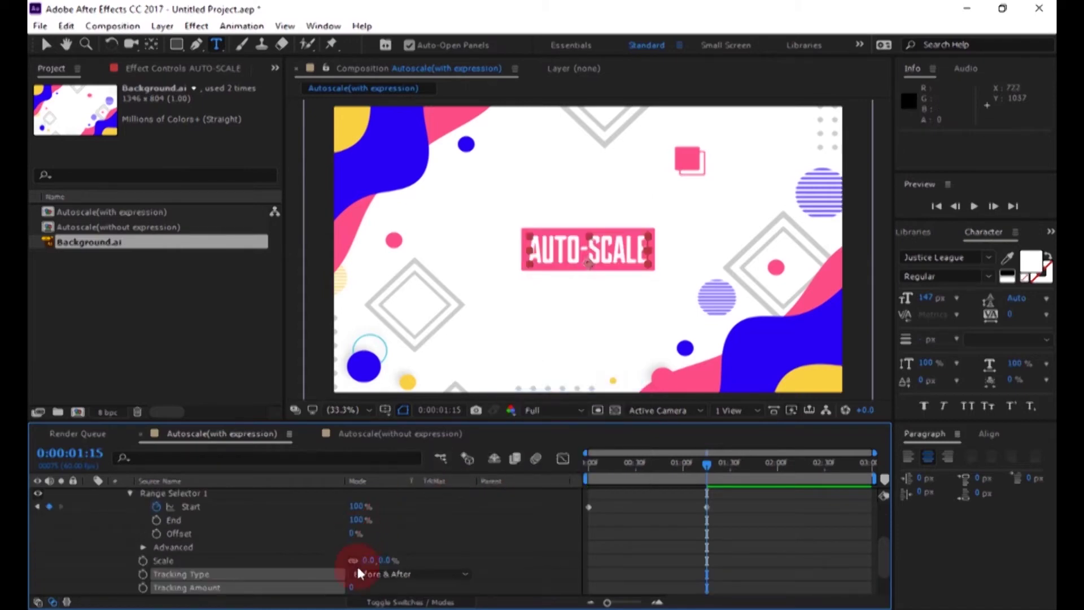
left_click(351, 587)
type("-48")
key("Return")
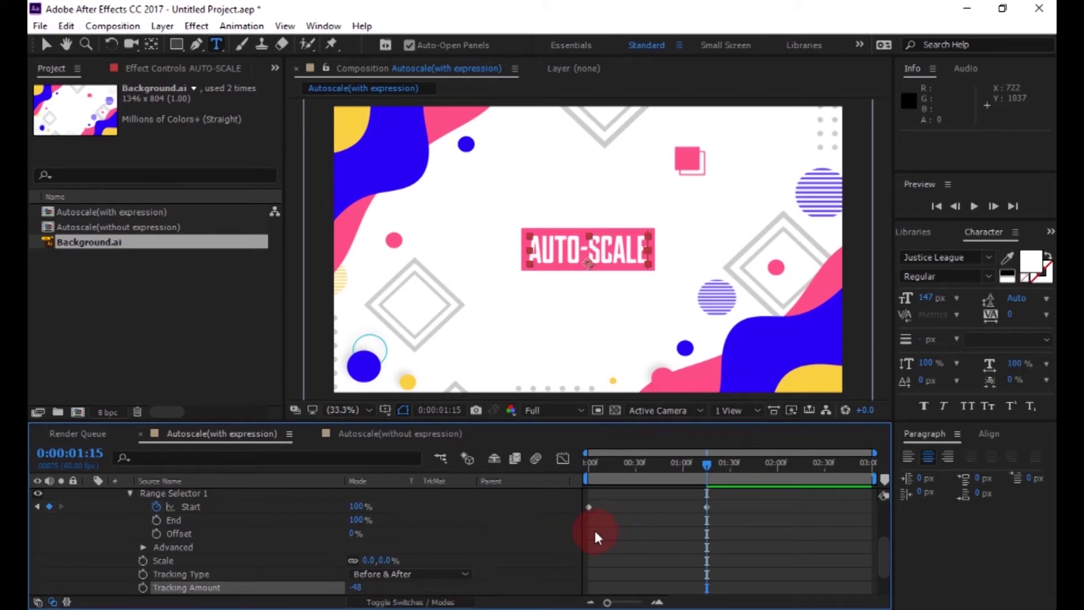
Apply Easy Ease to both Start keyframes of Range Selector 1
left_click_drag(590, 528, 724, 500)
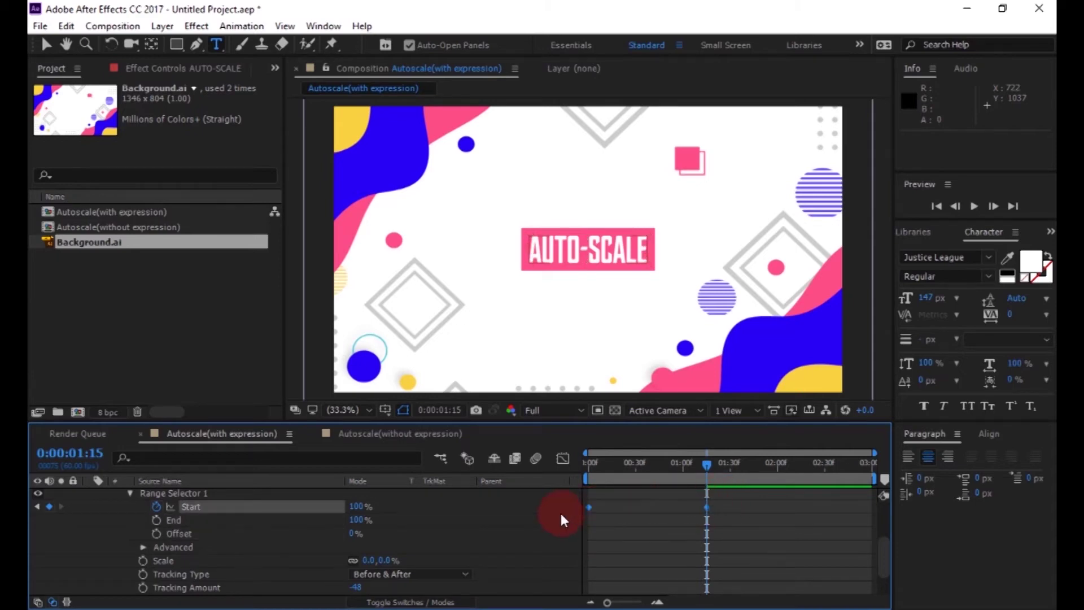
left_click(609, 526)
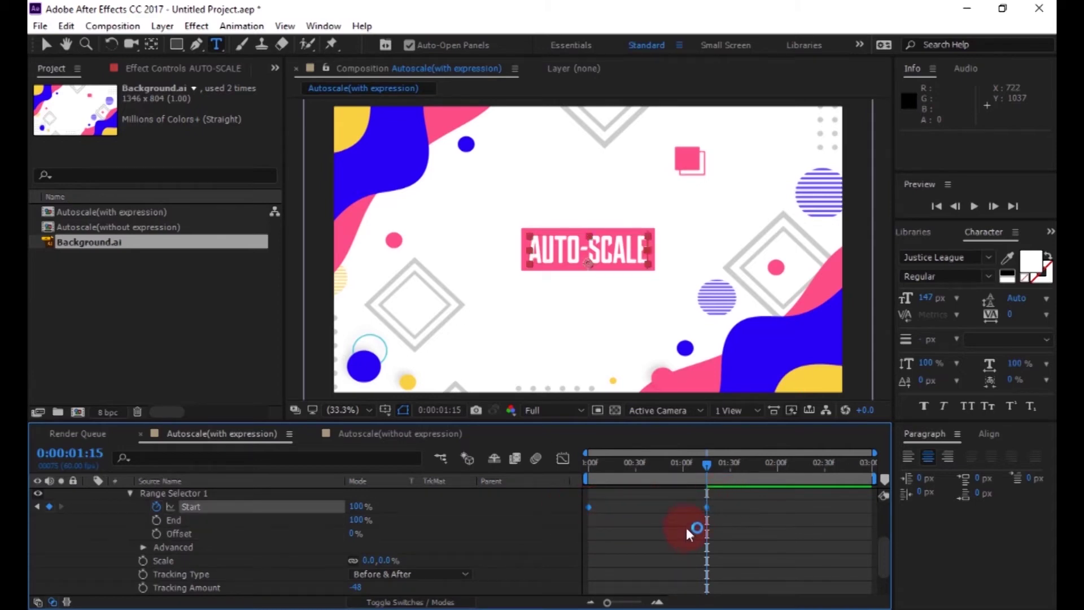
right_click(706, 510)
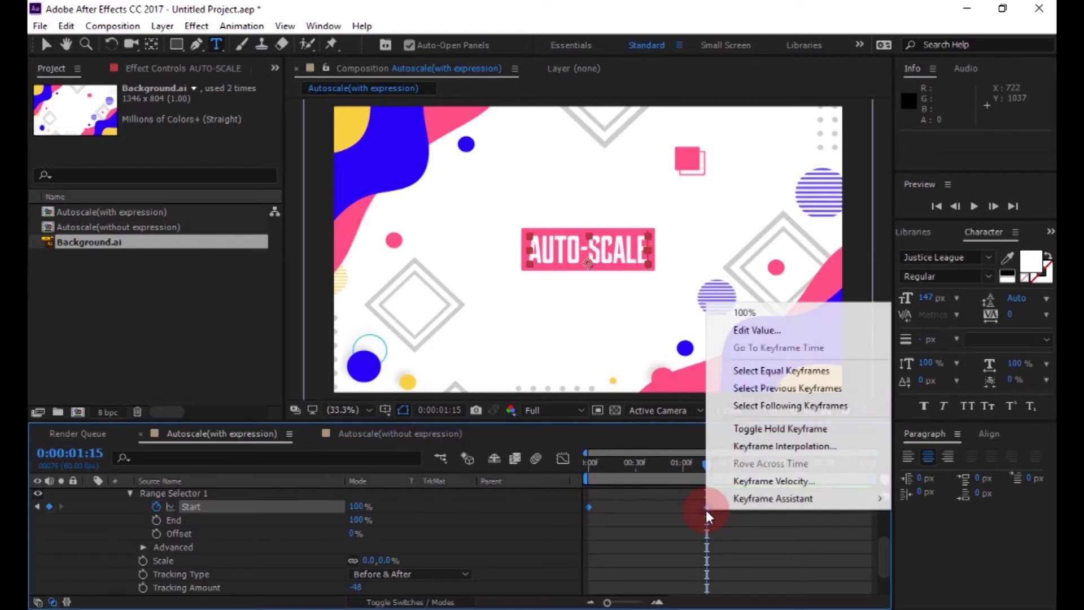
mouse_move(732, 496)
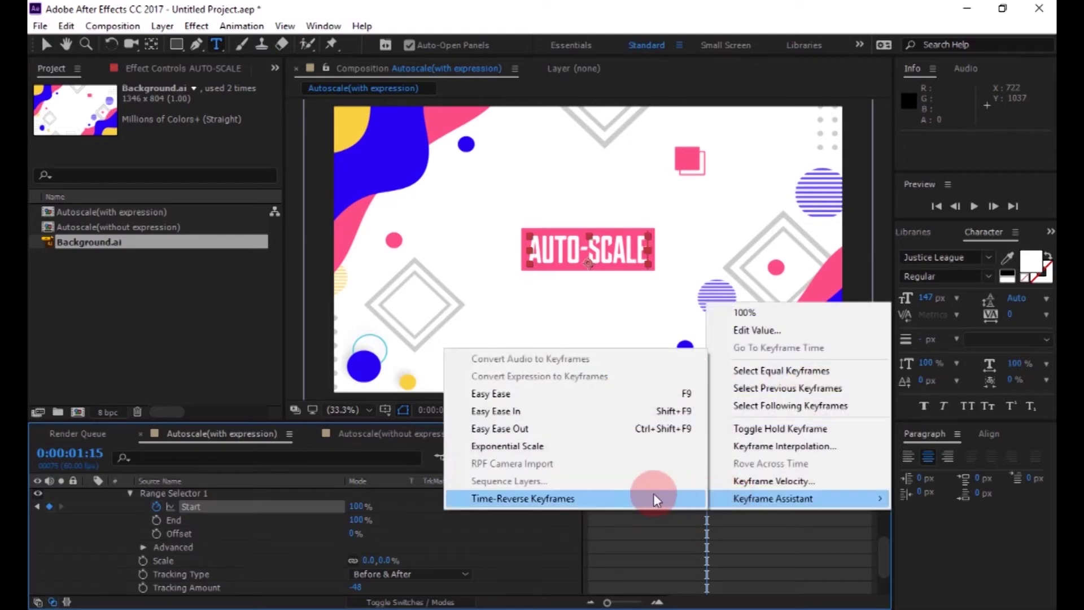
left_click(547, 396)
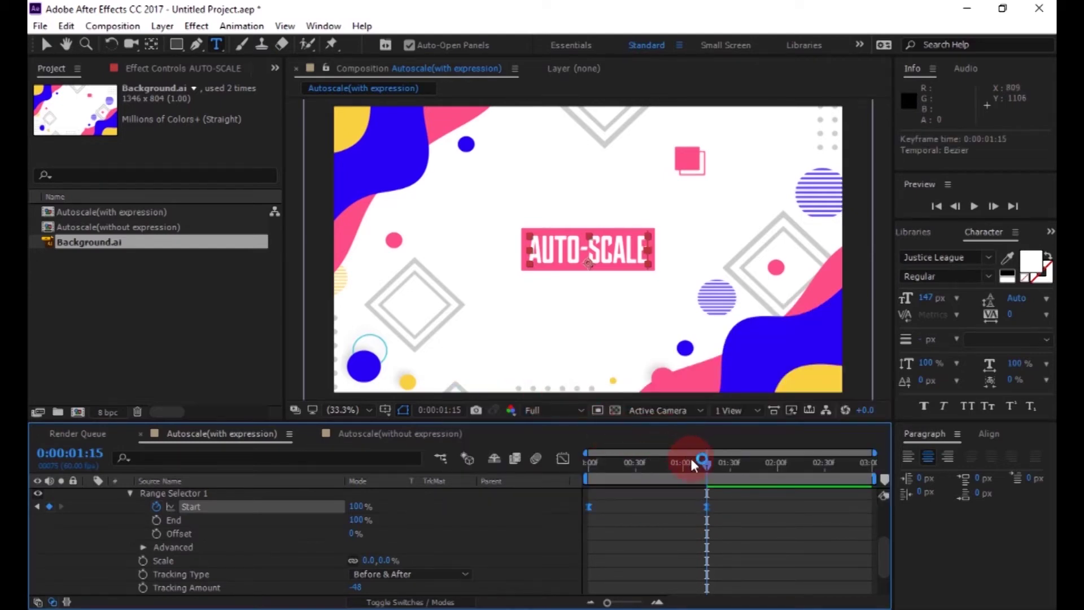
Collapse the AUTO-SCALE layer's properties and scrub through the timeline to review the text animation
mouse_move(704, 469)
left_mouse_down()
mouse_move(582, 469)
mouse_move(720, 465)
left_mouse_up()
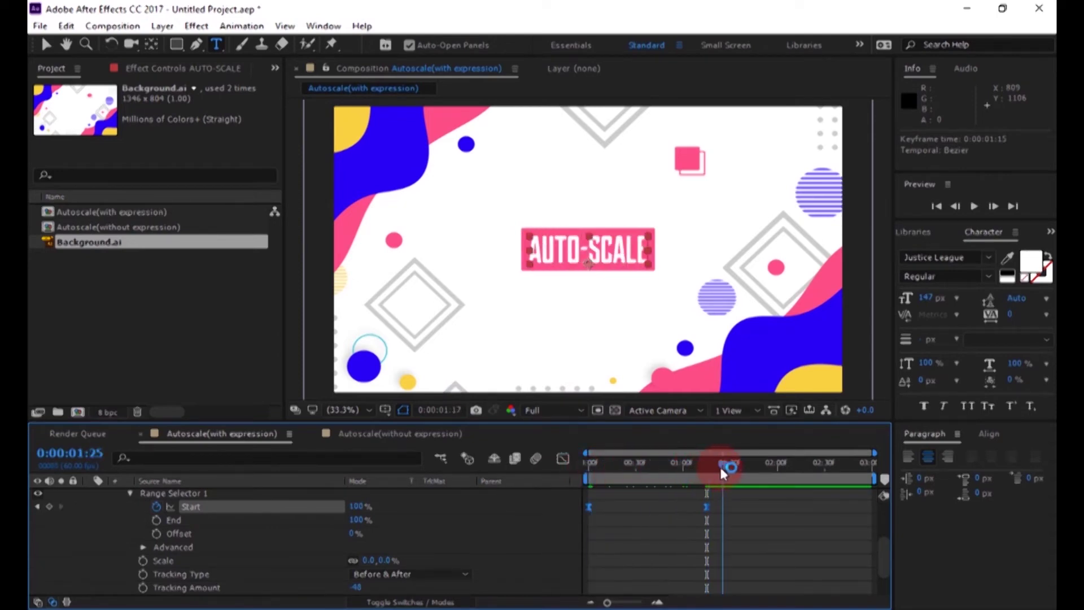
scroll(218, 530, "up", 3)
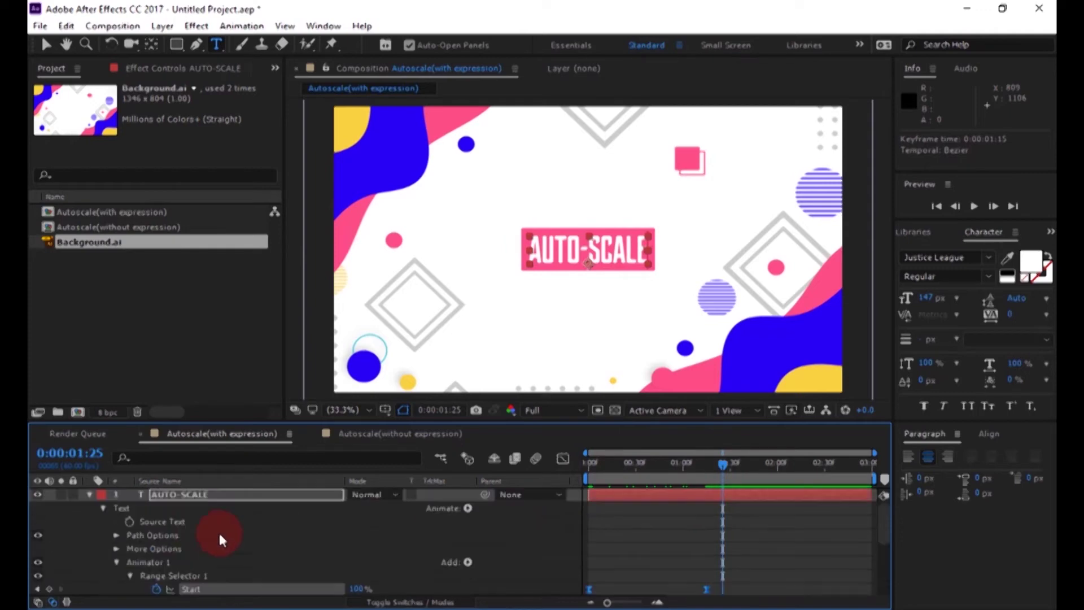
left_click(88, 493)
left_click(161, 555)
left_click_drag(633, 480, 719, 453)
Create a text layer reading Auto-scale in the Autoscale(without expression) composition
left_click(402, 432)
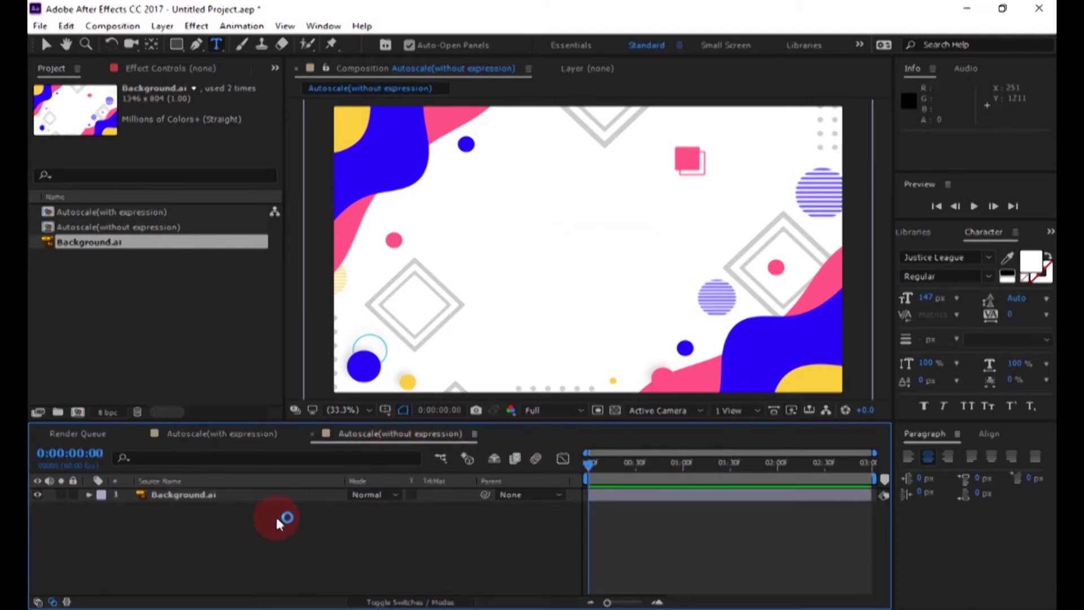
right_click(232, 551)
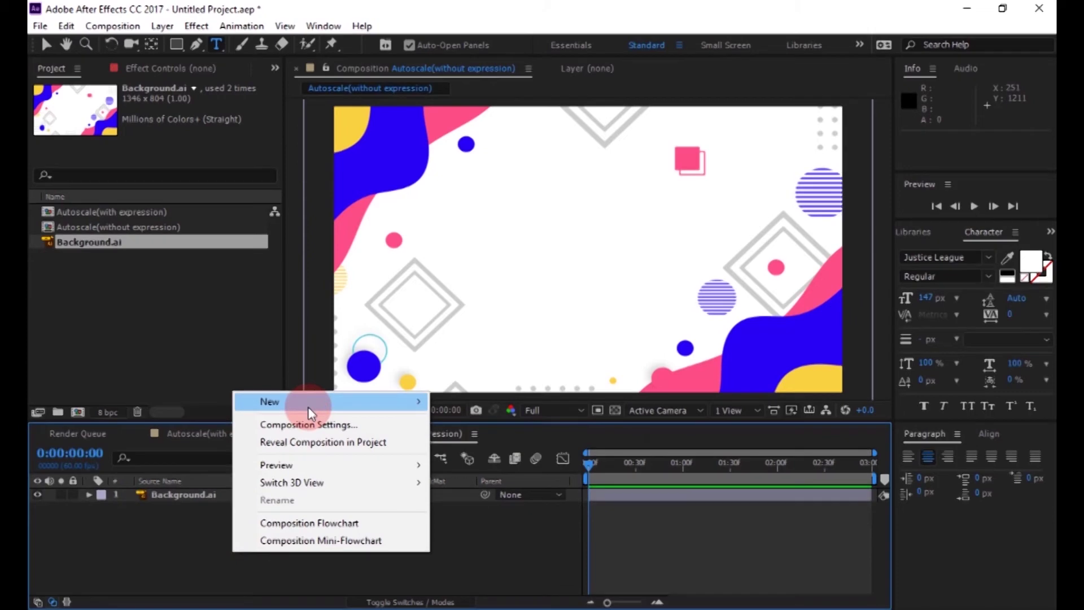
mouse_move(395, 402)
left_click(484, 429)
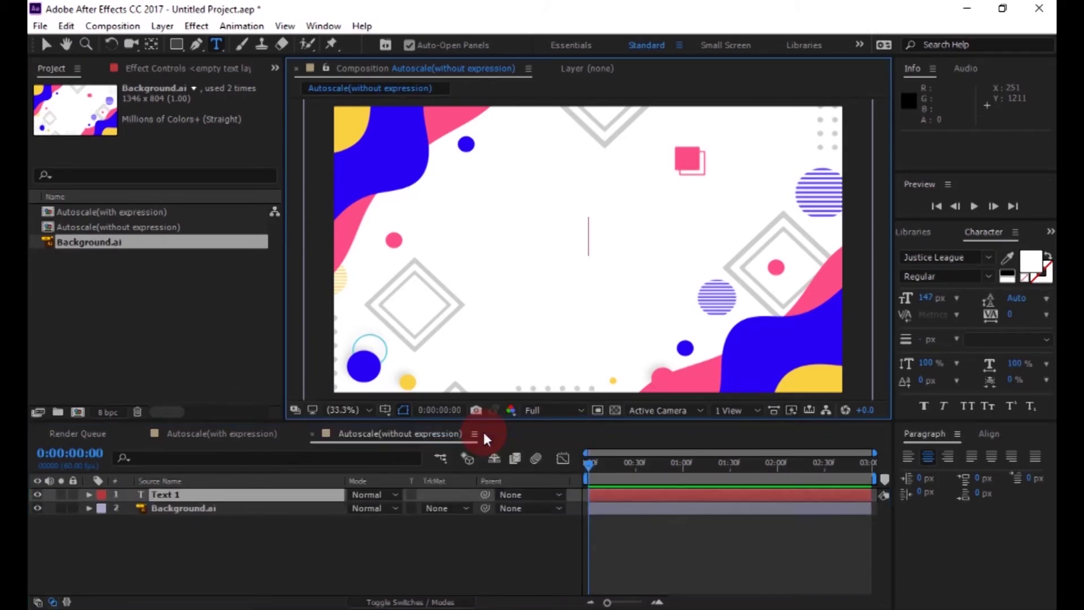
type("A")
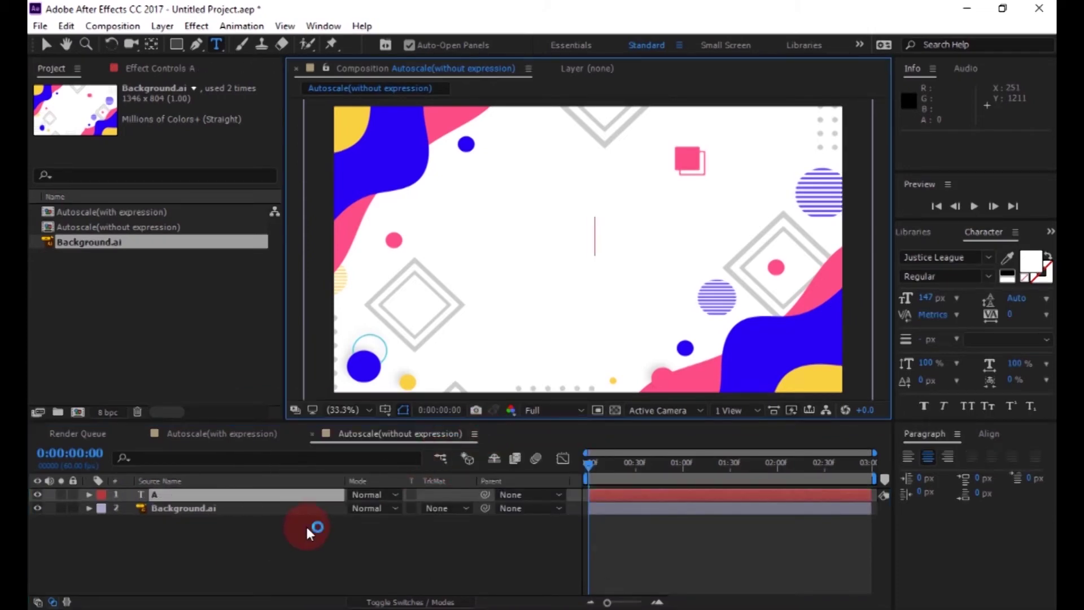
type("uto-scale")
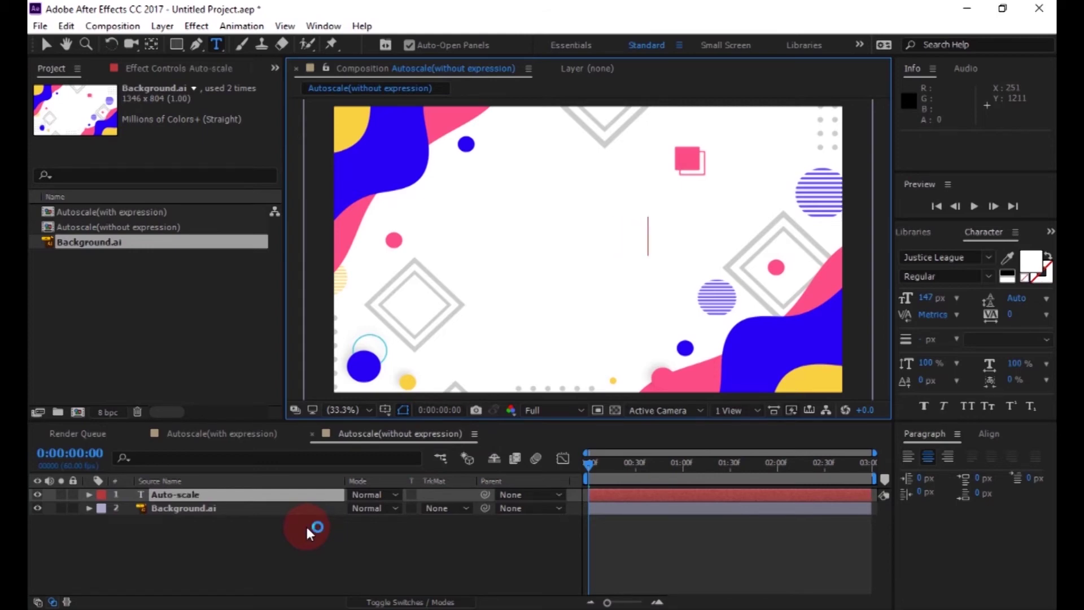
Set the Auto-scale text's fill color to black and center the layer in the composition
left_click(232, 499)
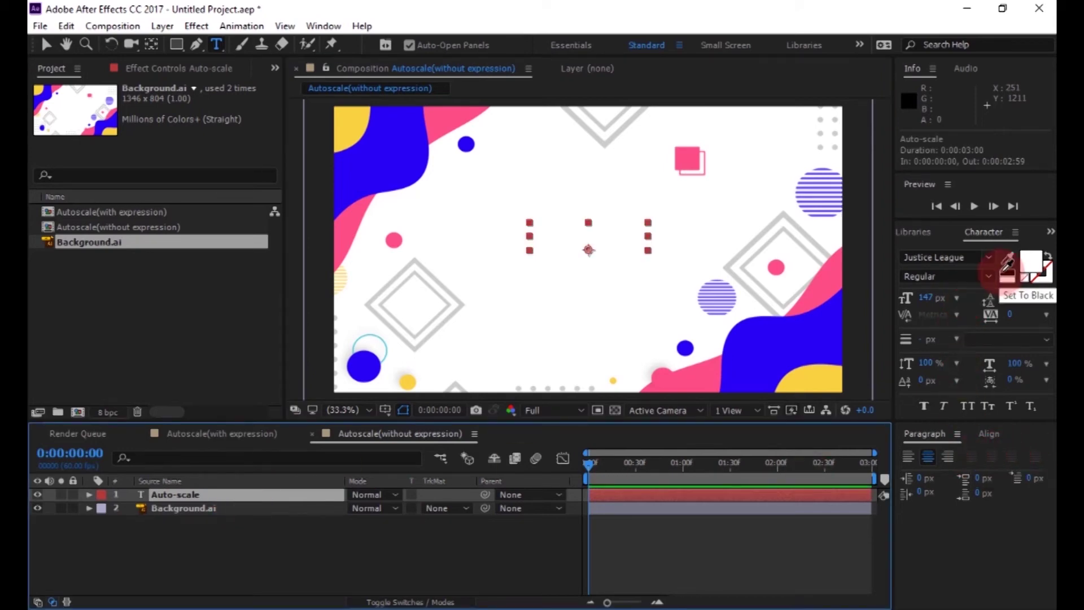
left_click(1006, 271)
left_click(982, 451)
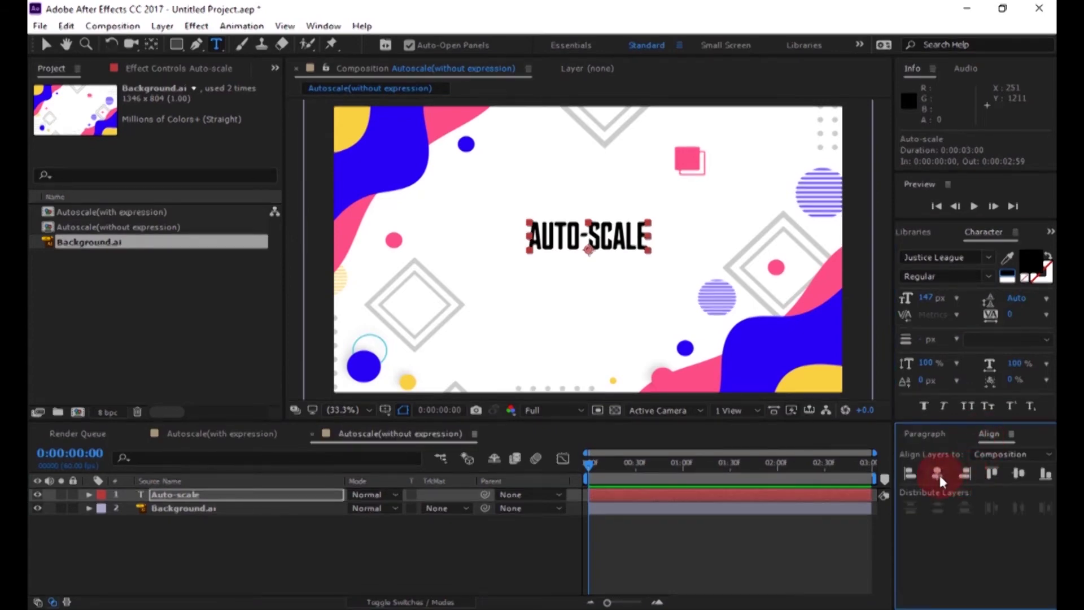
left_click(1014, 469)
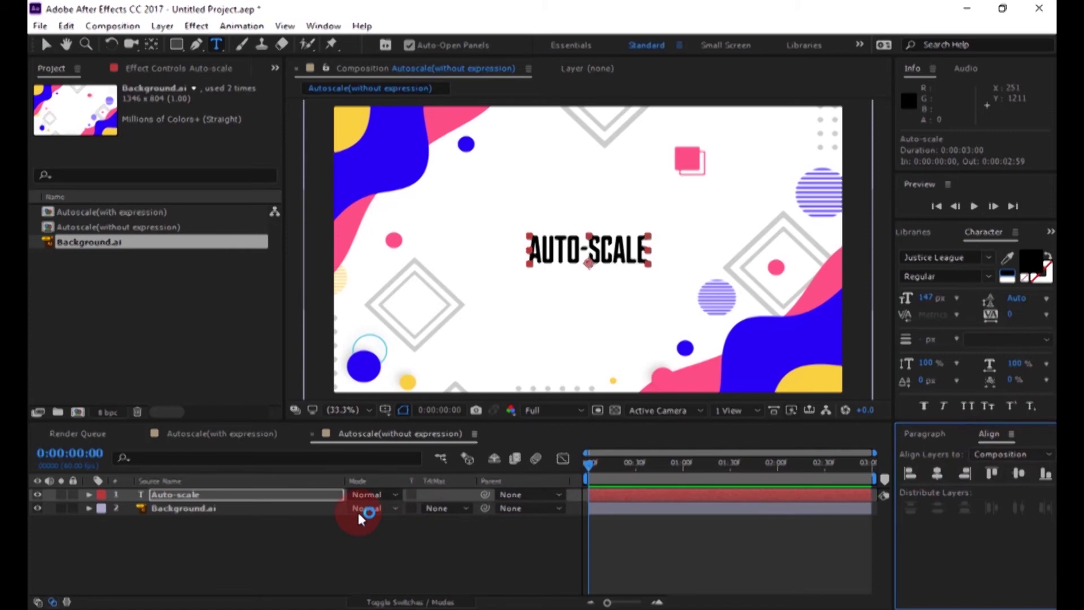
Find the Fill effect and apply it to the Auto-scale text layer
left_click(912, 234)
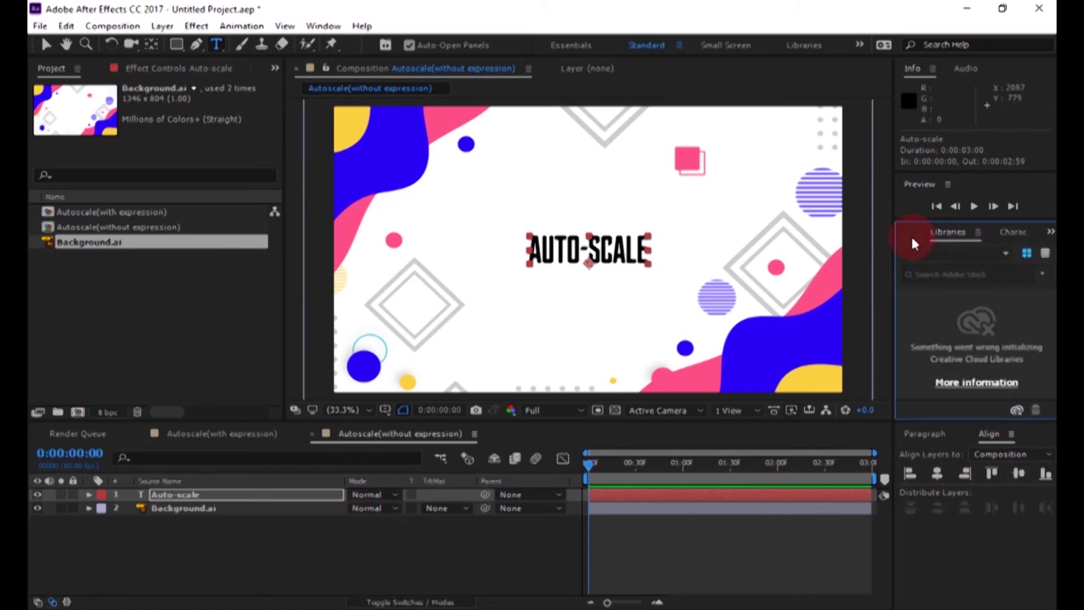
left_click(911, 233)
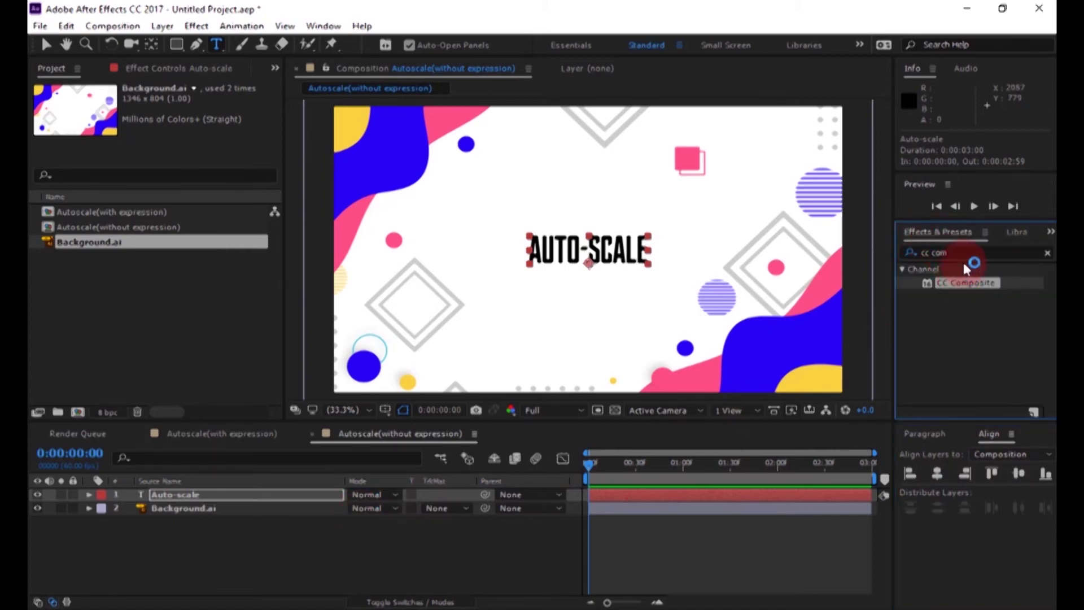
left_click(1048, 254)
left_click(1017, 254)
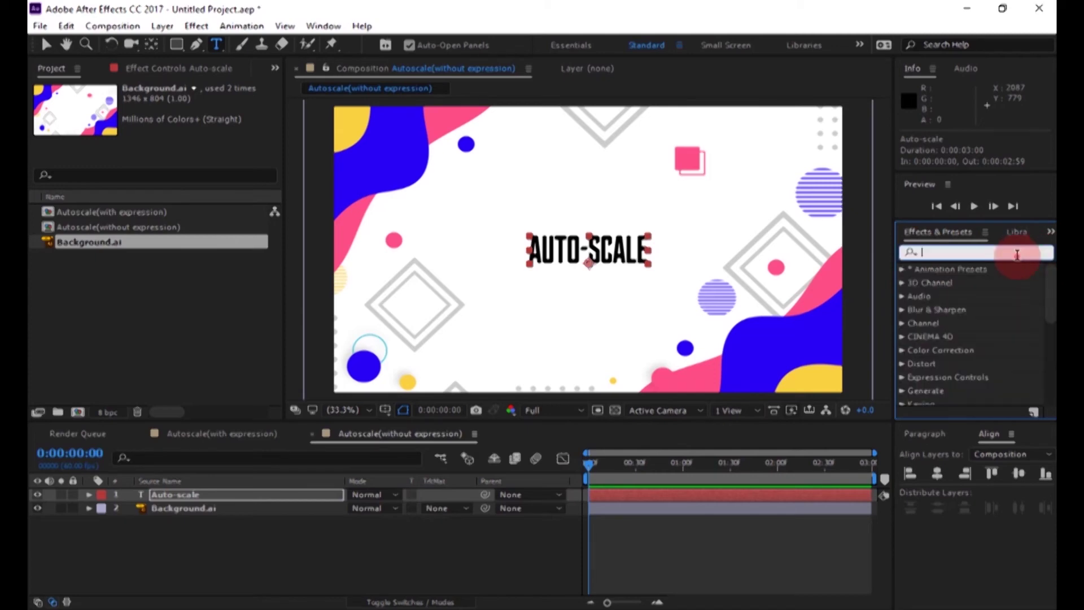
type("fill")
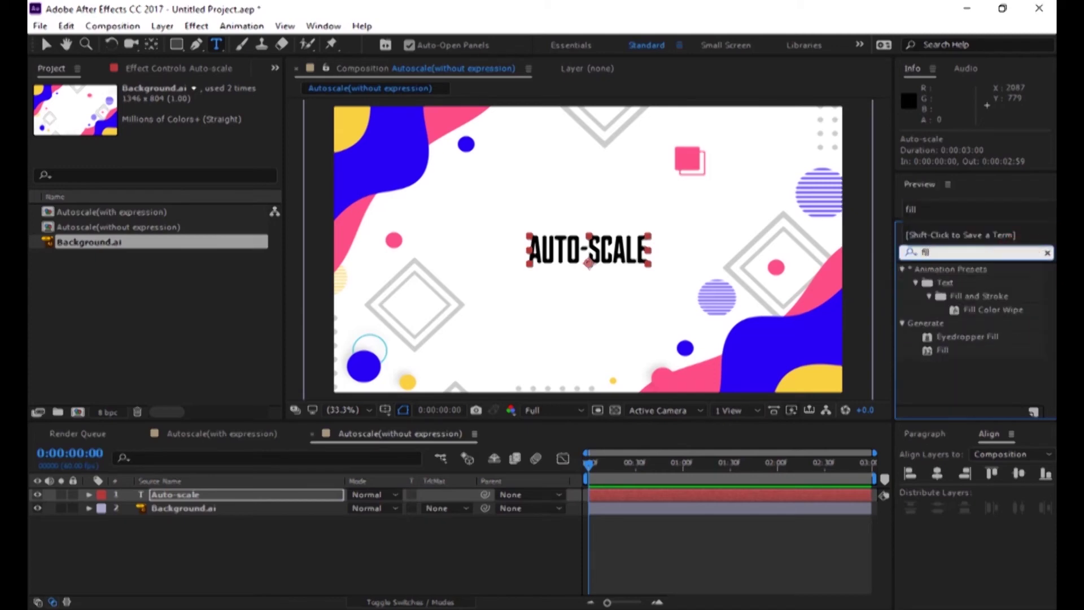
left_click(953, 352)
left_click_drag(942, 353, 168, 494)
Set the Fill effect's color to the pink FC4C86 sampled from the background artwork
left_click(174, 142)
left_click(418, 394)
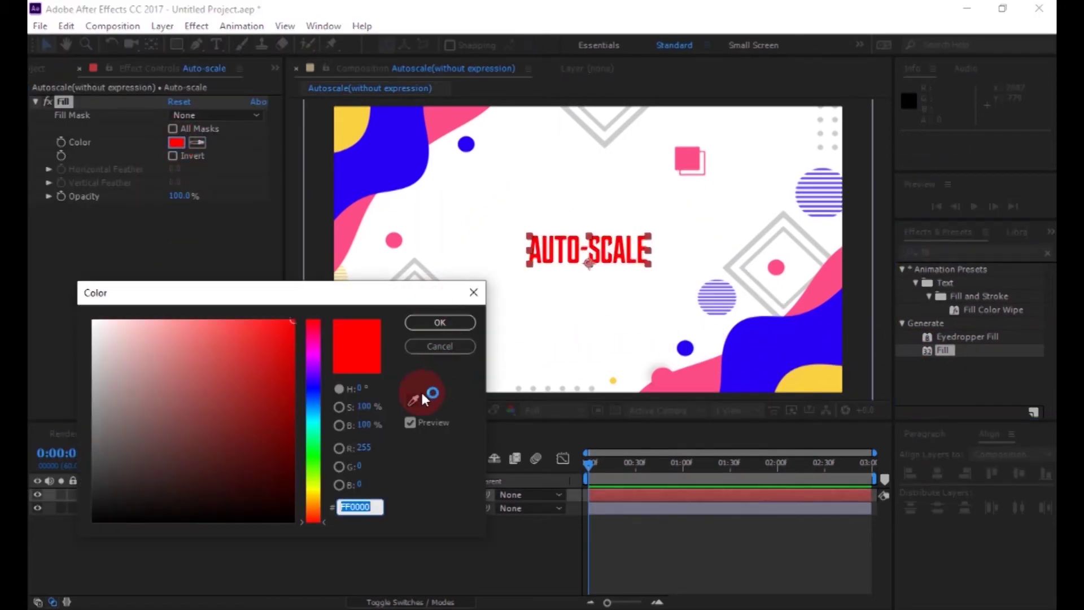
left_click(353, 215)
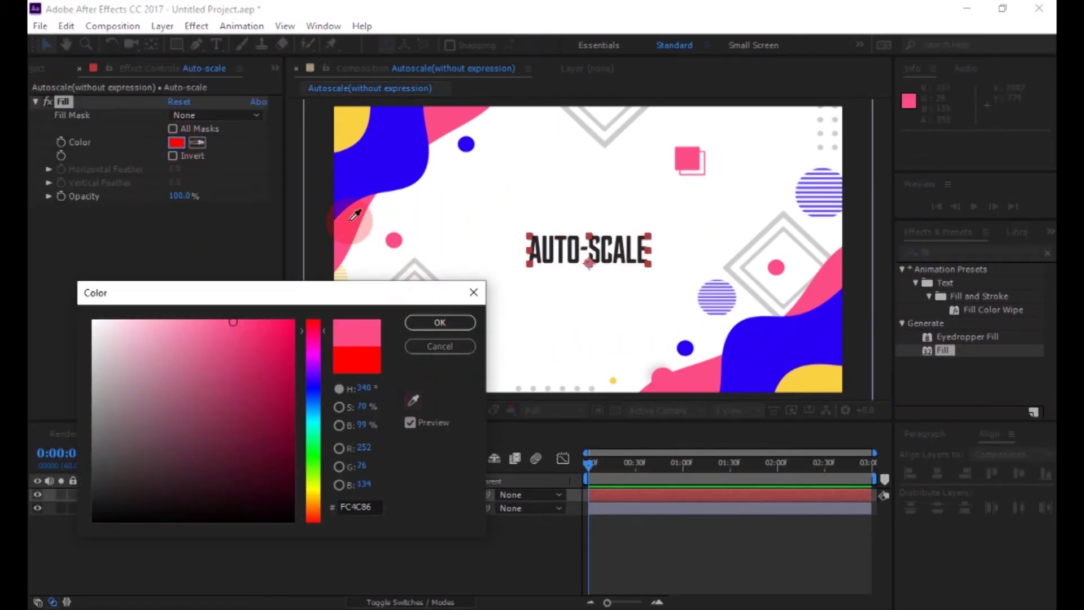
left_click(435, 321)
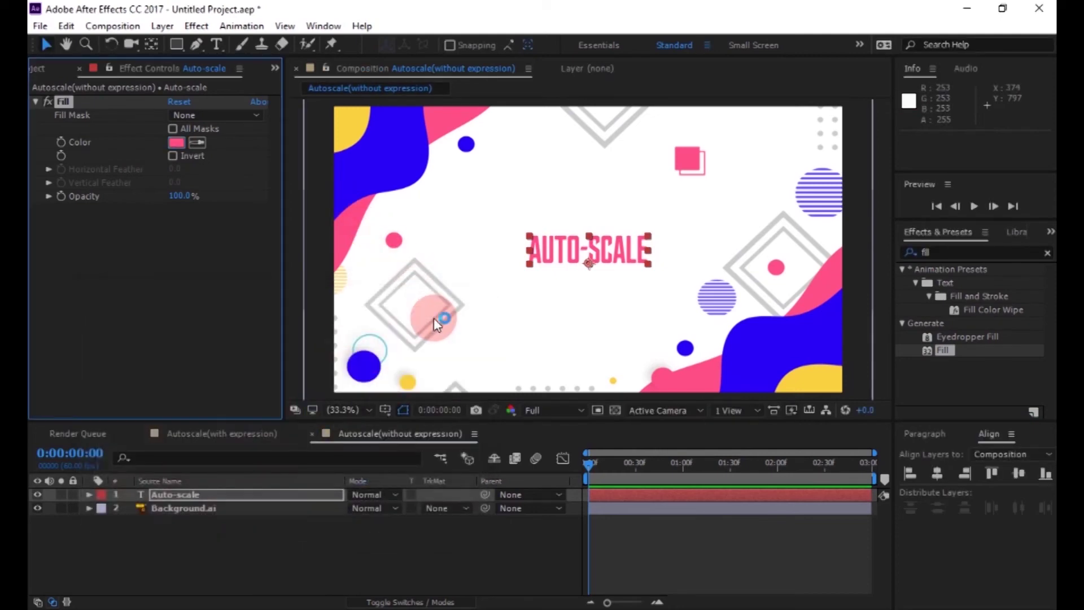
Find the CC RepeTile effect and apply it to the Auto-scale text layer
left_click(965, 292)
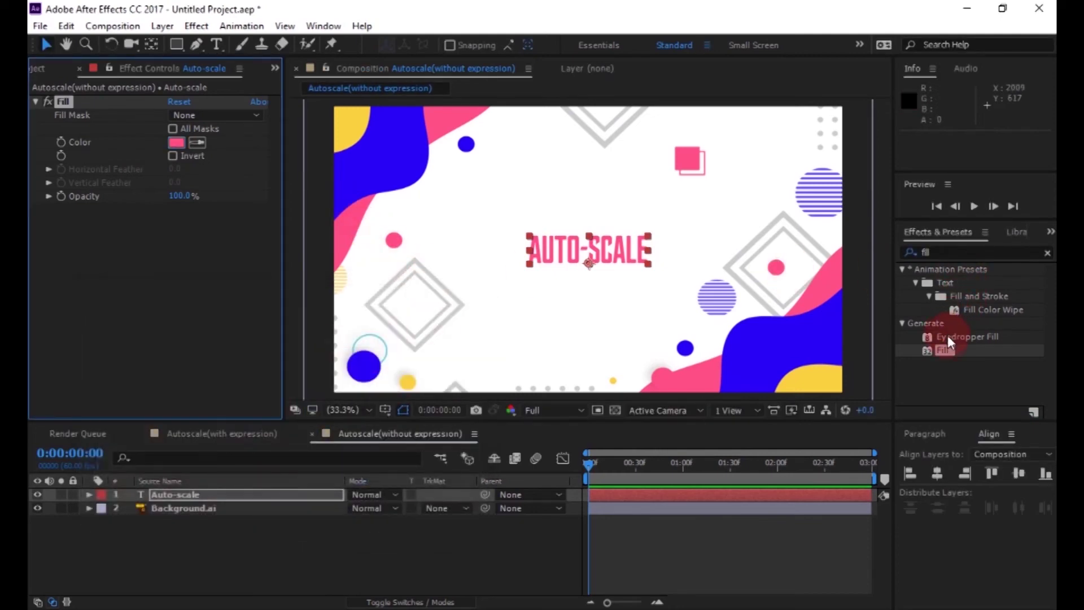
left_click(1047, 252)
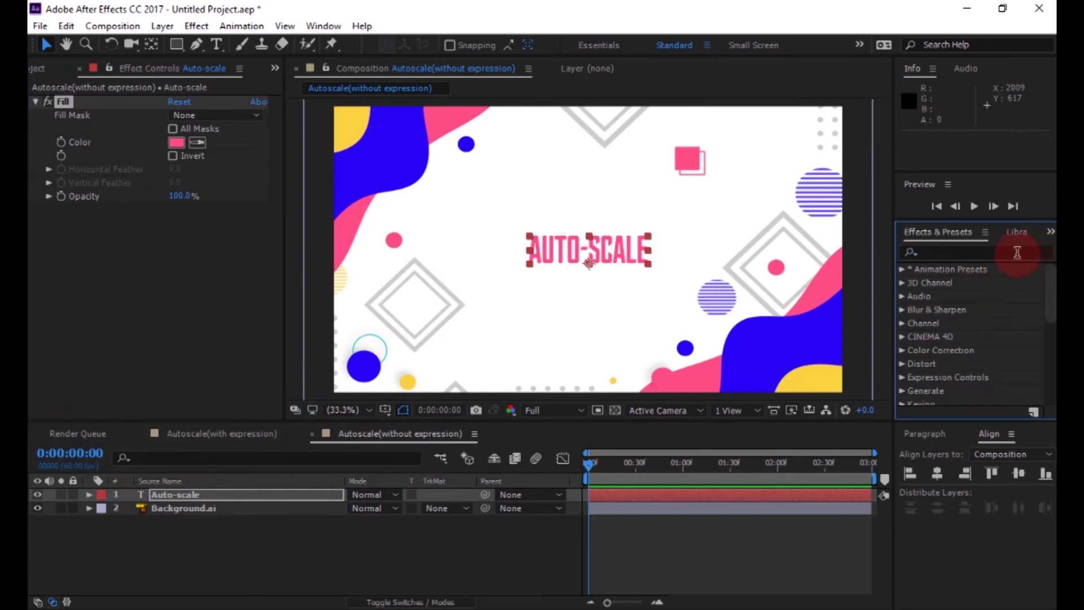
left_click(1017, 252)
type("cc re")
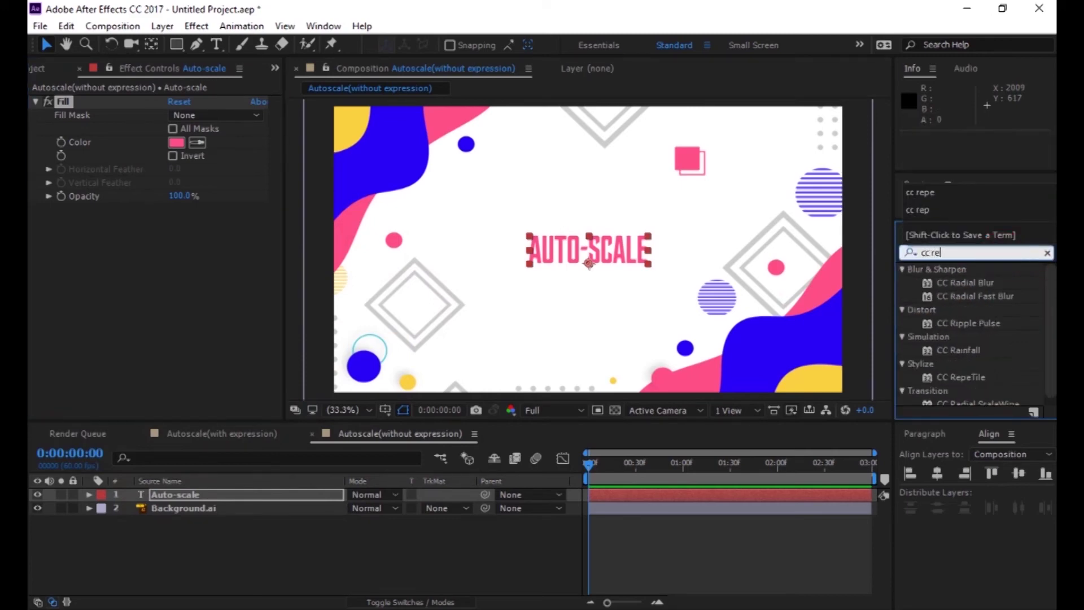
type("pe")
left_click(989, 278)
left_click_drag(973, 283, 622, 255)
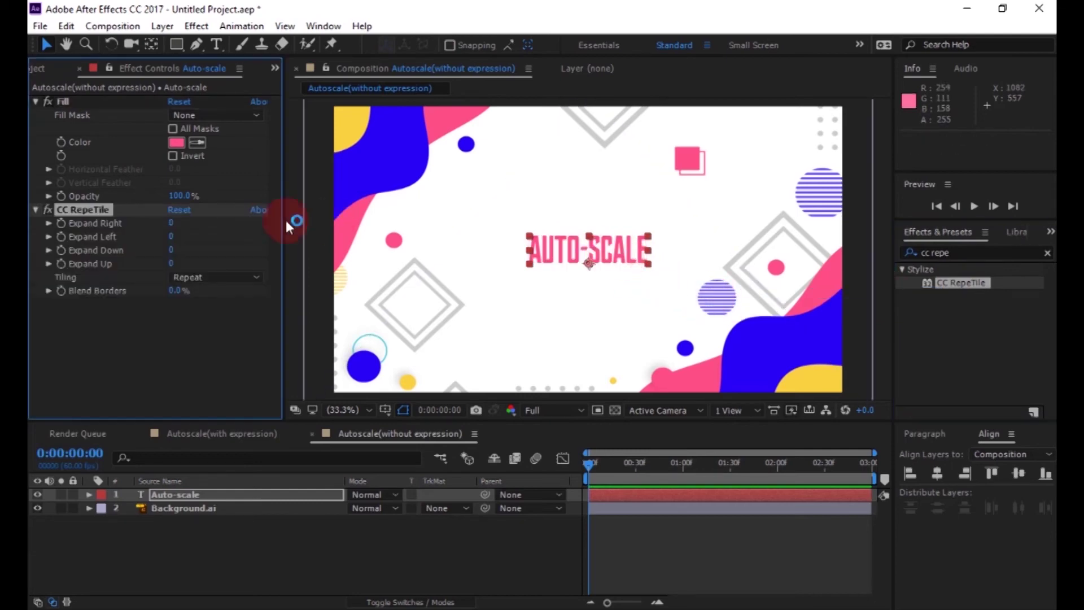
Set CC RepeTile's Expand Right, Expand Left, Expand Down and Expand Up to 50 each
left_click(172, 223)
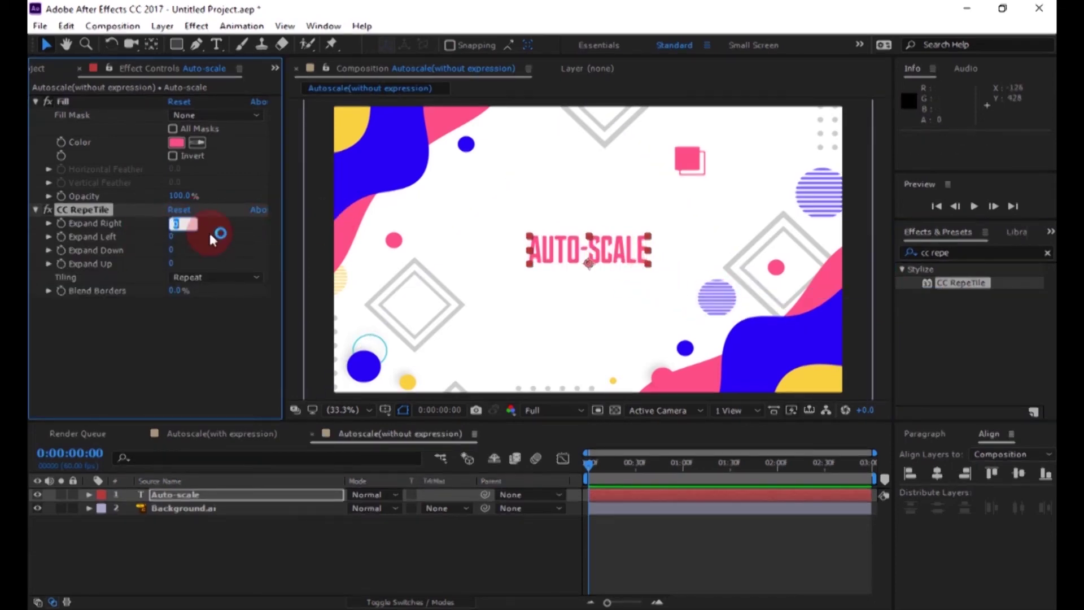
type("50")
left_click(171, 236)
type("5")
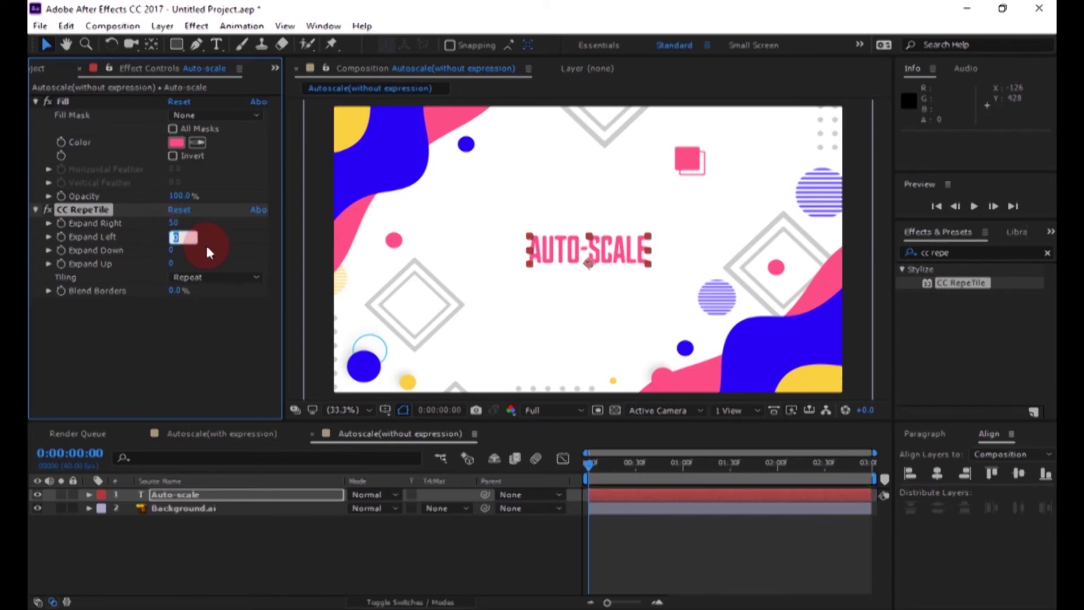
left_click(173, 255)
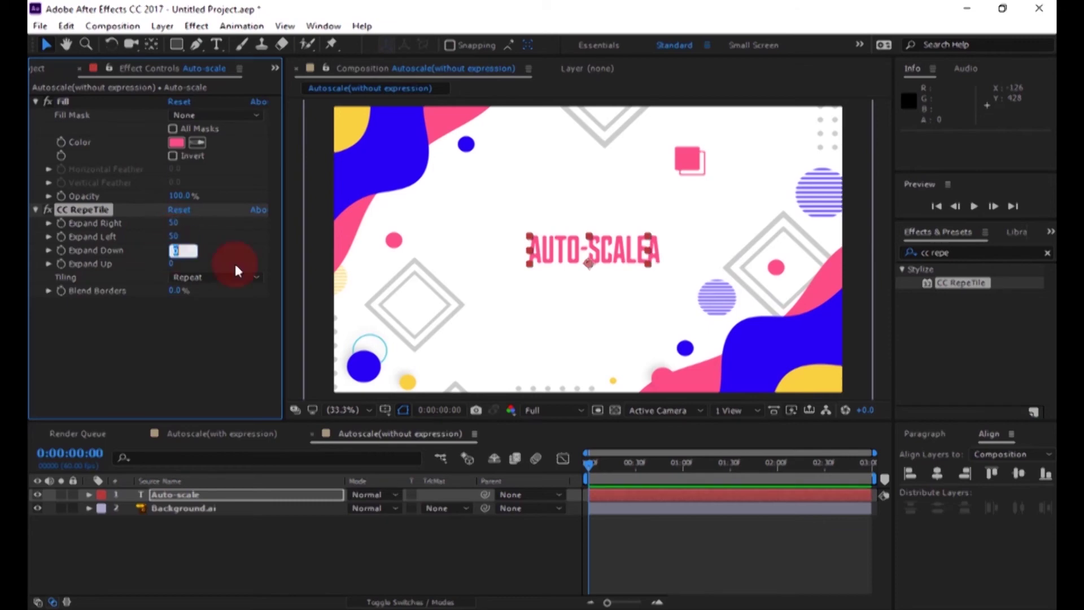
type("50")
left_click(172, 271)
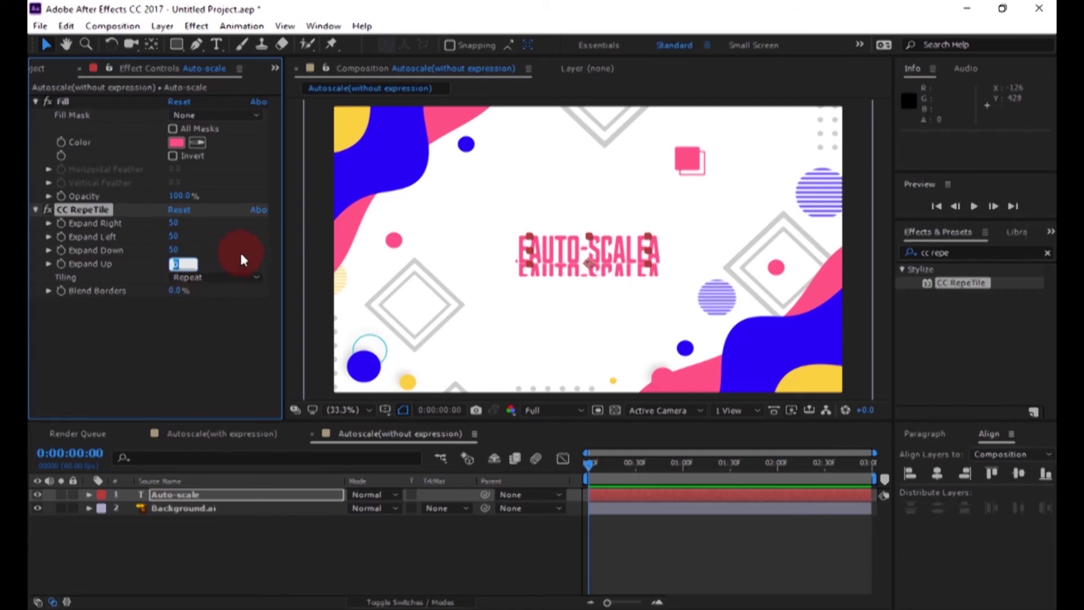
type("50")
left_click(188, 320)
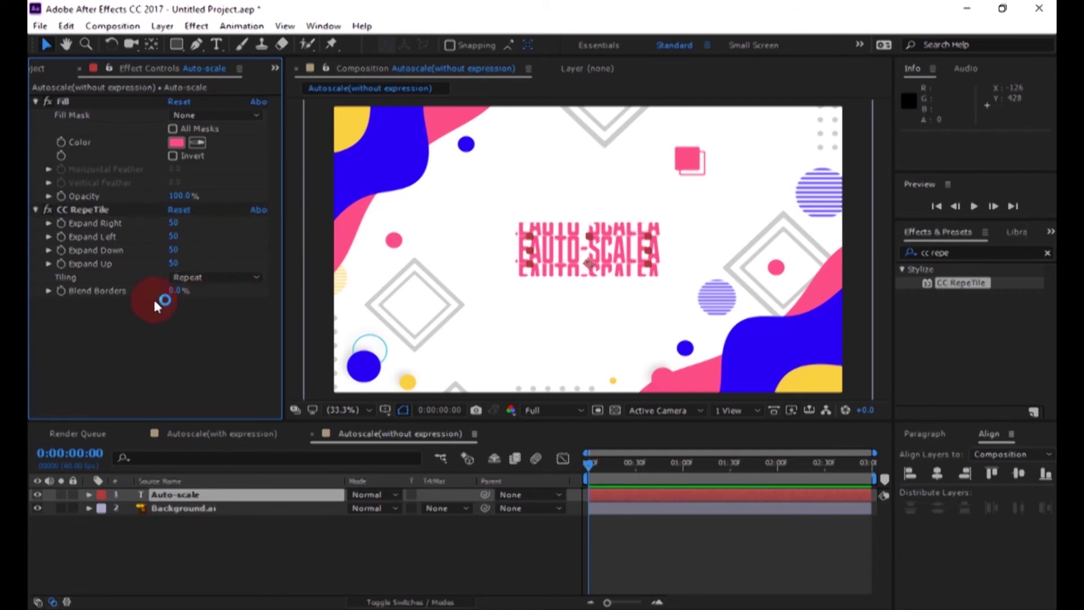
Find the Shift Channels effect and apply it to the Auto-scale text layer below CC RepeTile
left_click(40, 210)
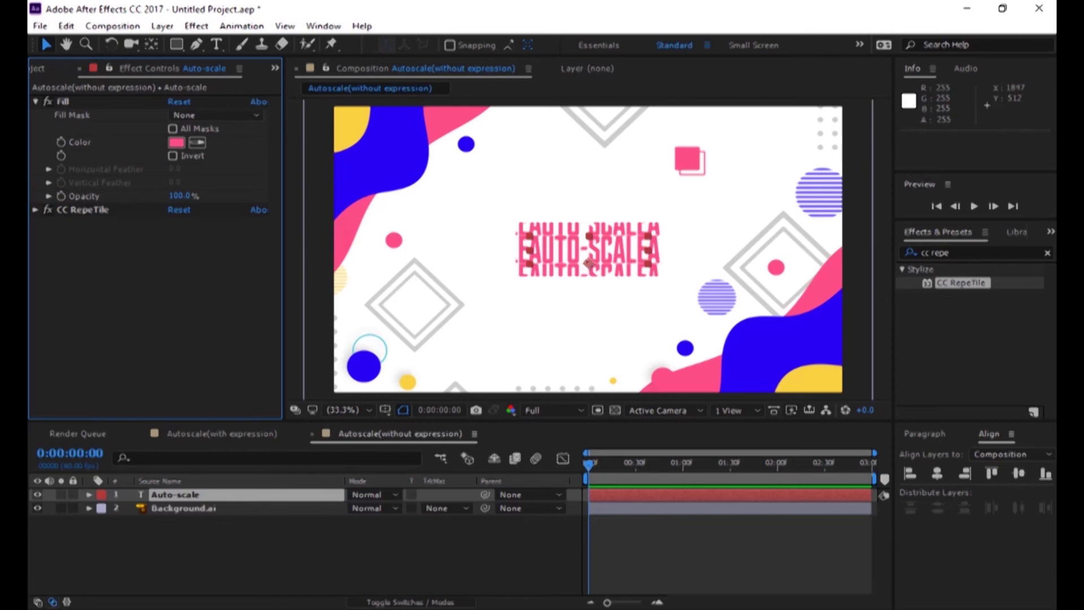
left_click(1046, 253)
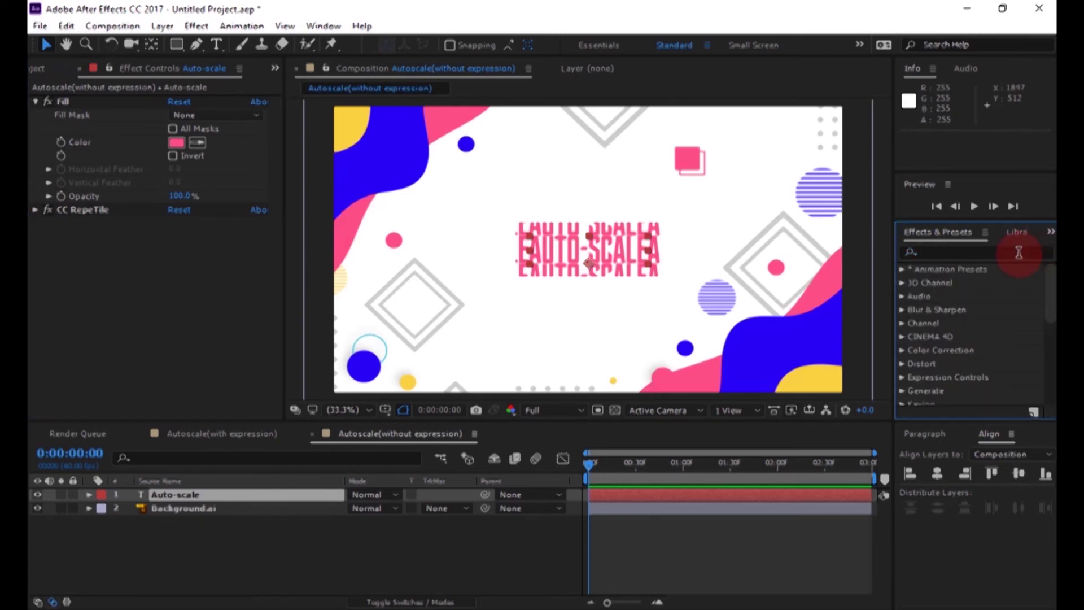
left_click(1018, 253)
type("shif")
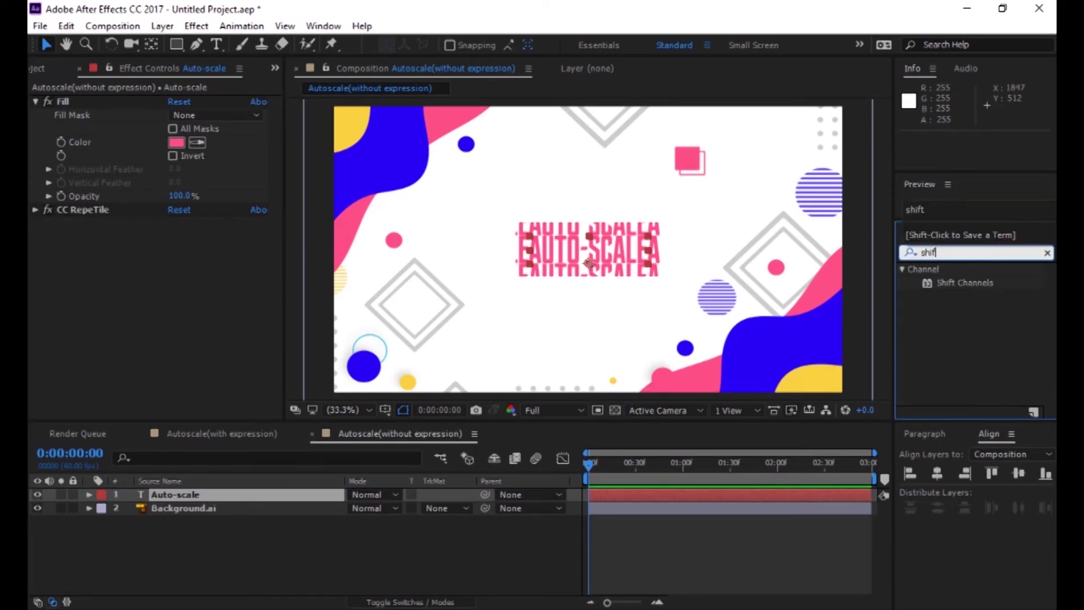
type("t")
left_click(967, 283)
left_click_drag(968, 283, 197, 267)
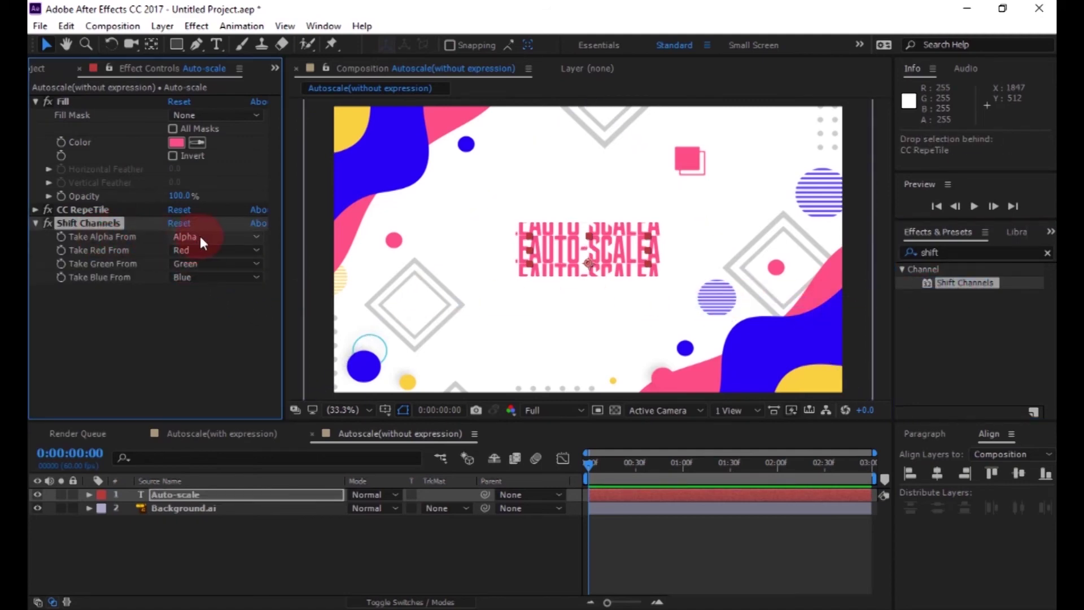
Set Shift Channels to take alpha from Full On, then collapse the effect's settings
left_click(201, 237)
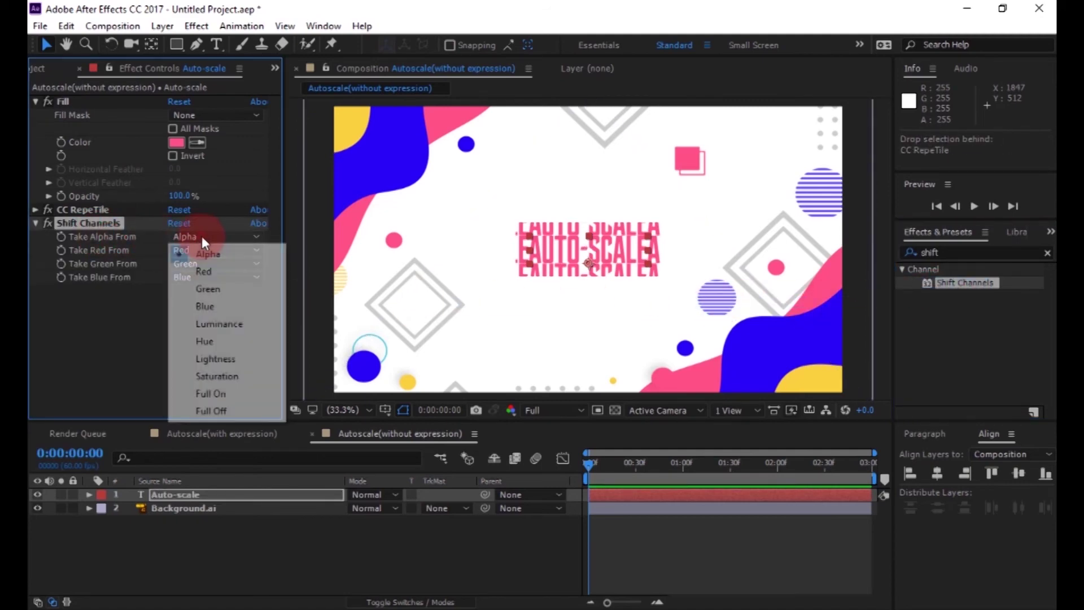
left_click(212, 395)
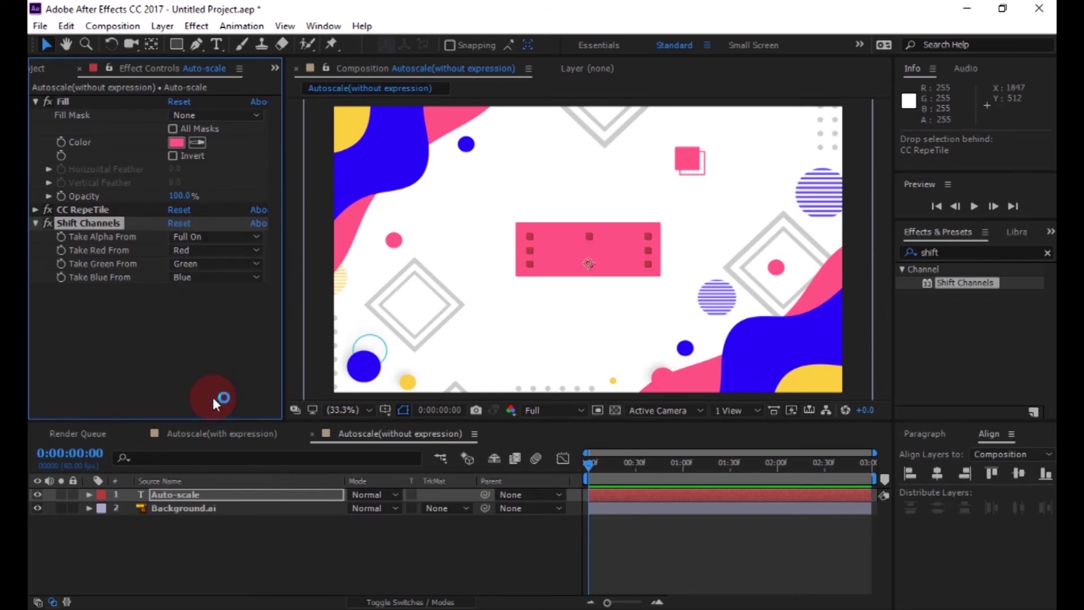
left_click(37, 220)
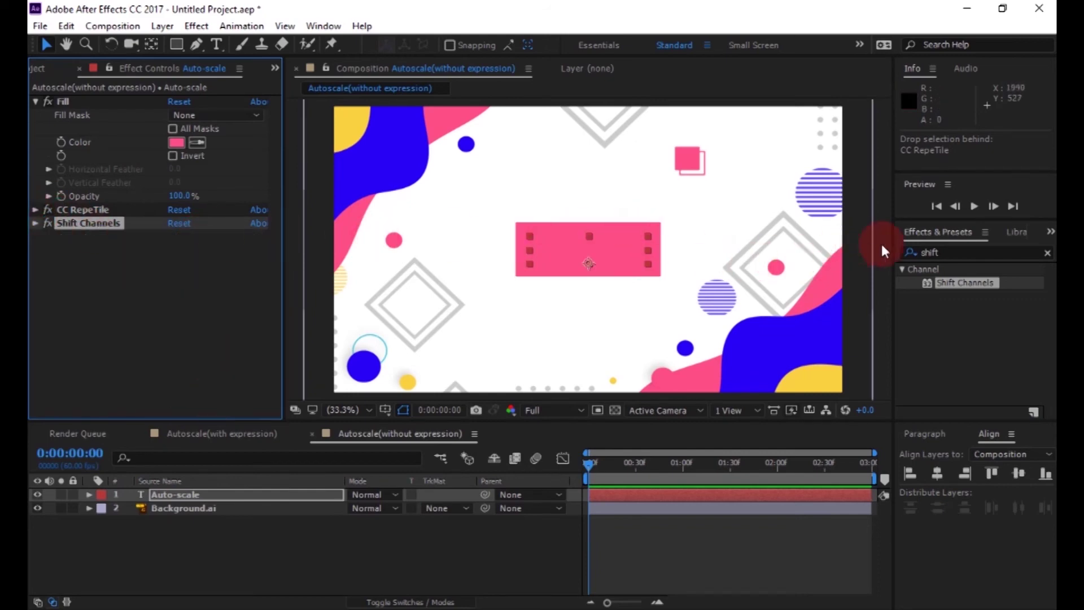
Find the CC Composite effect, apply it to the Auto-scale text layer below Shift Channels, and collapse its settings
left_click(1046, 255)
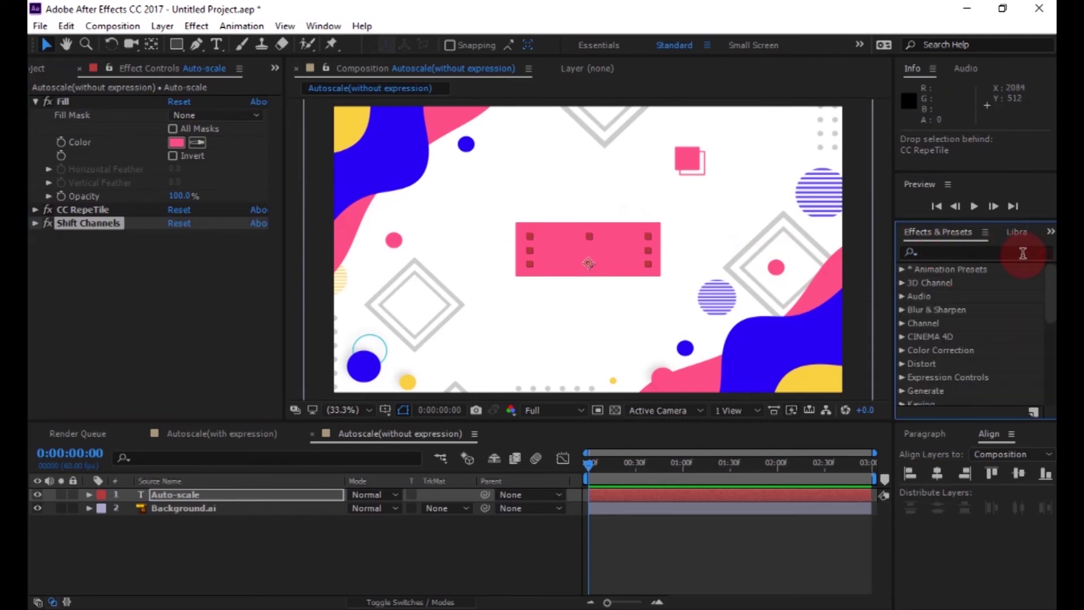
left_click(1023, 253)
type("cc comp")
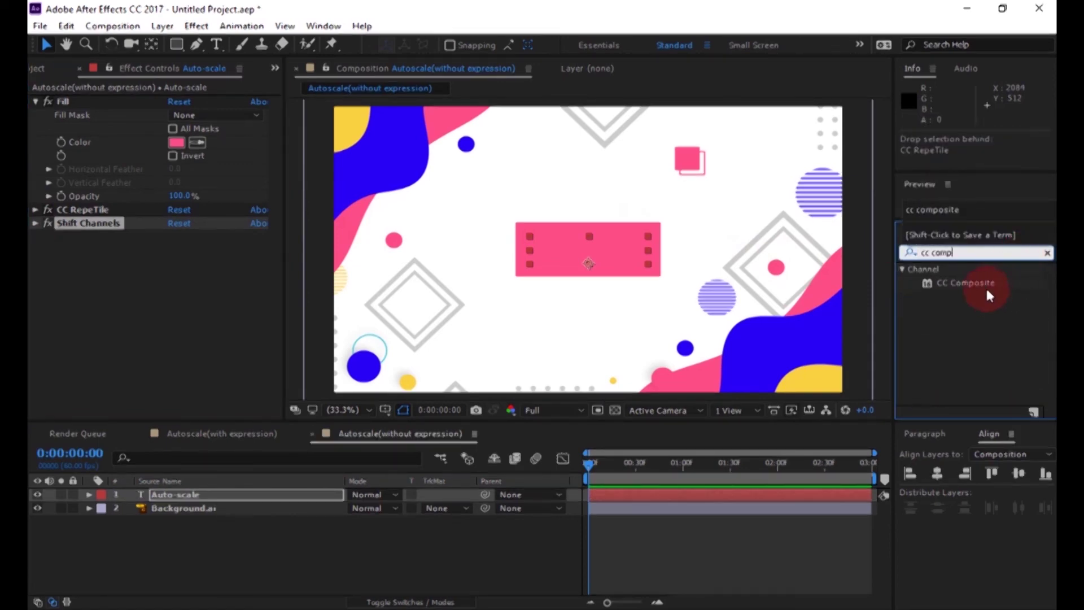
left_click_drag(986, 291, 156, 262)
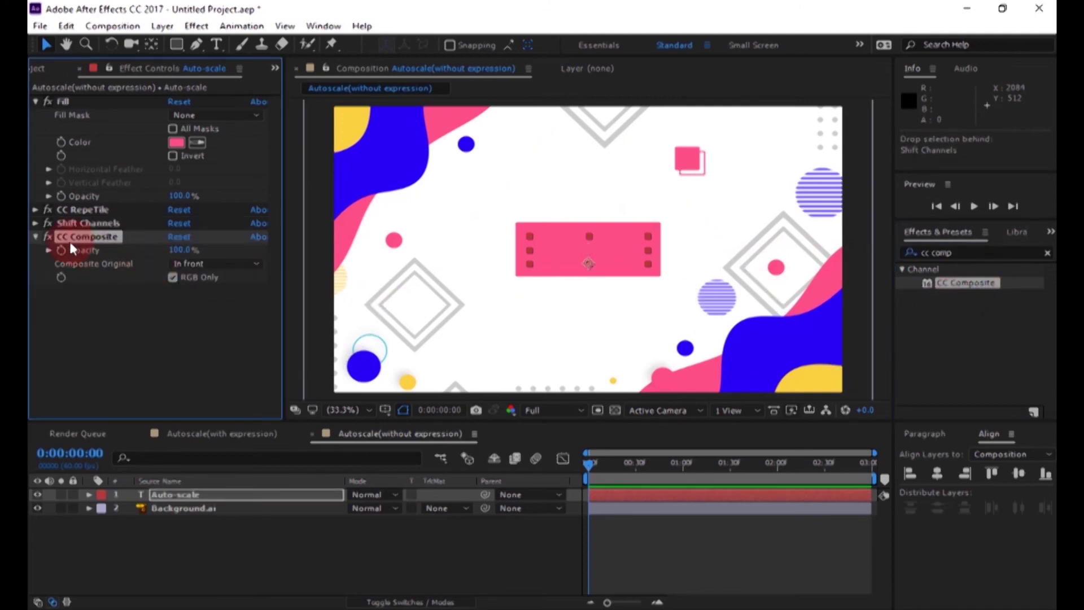
left_click(40, 242)
left_click(36, 237)
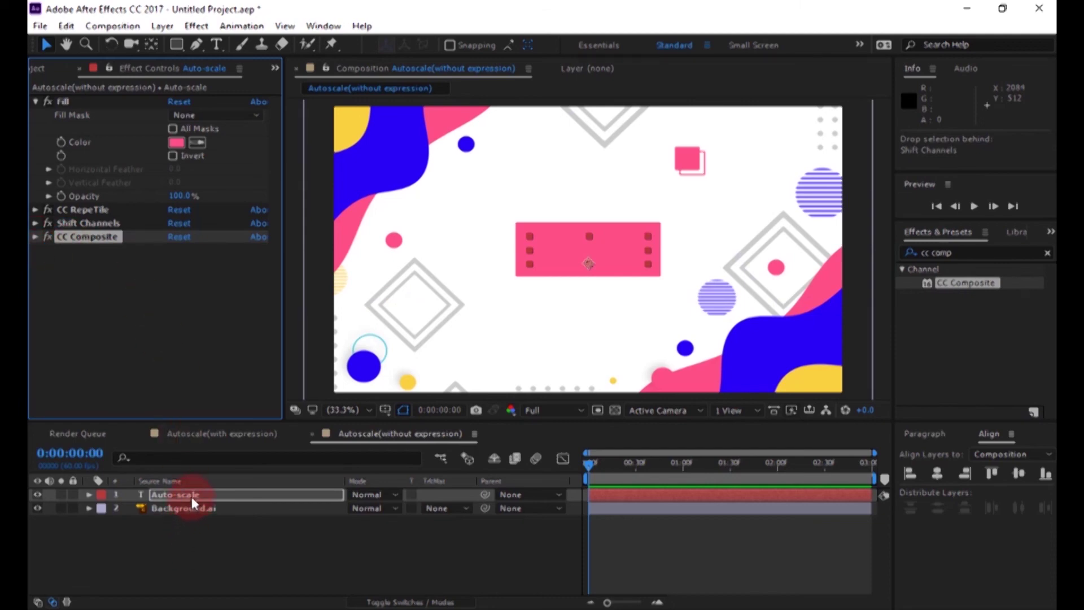
Change the Auto-scale text layer's character fill color to white and collapse the Fill effect's settings
left_click(262, 494)
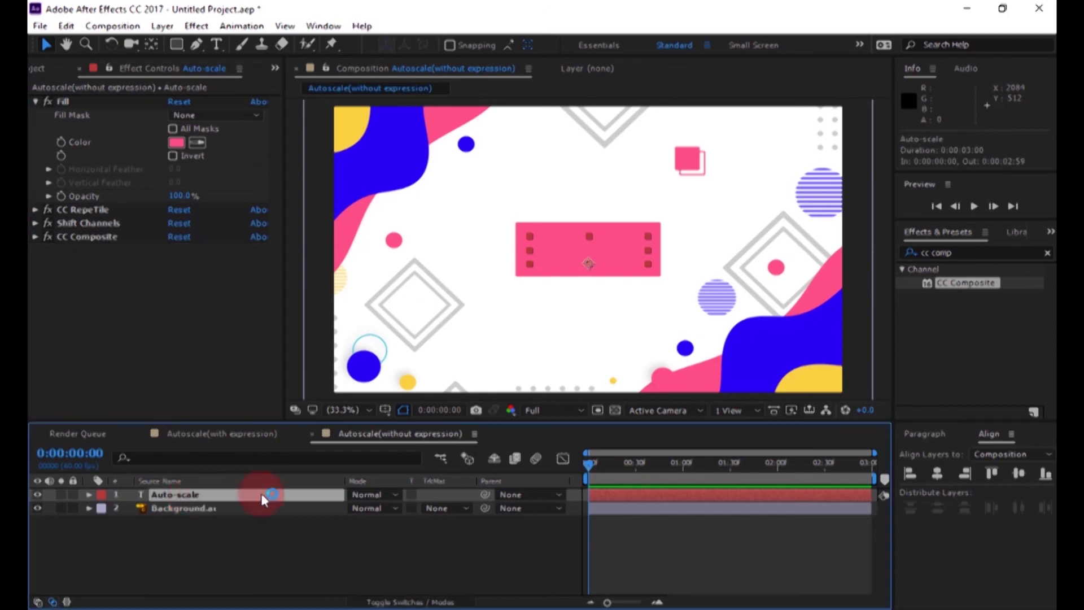
left_click(1025, 226)
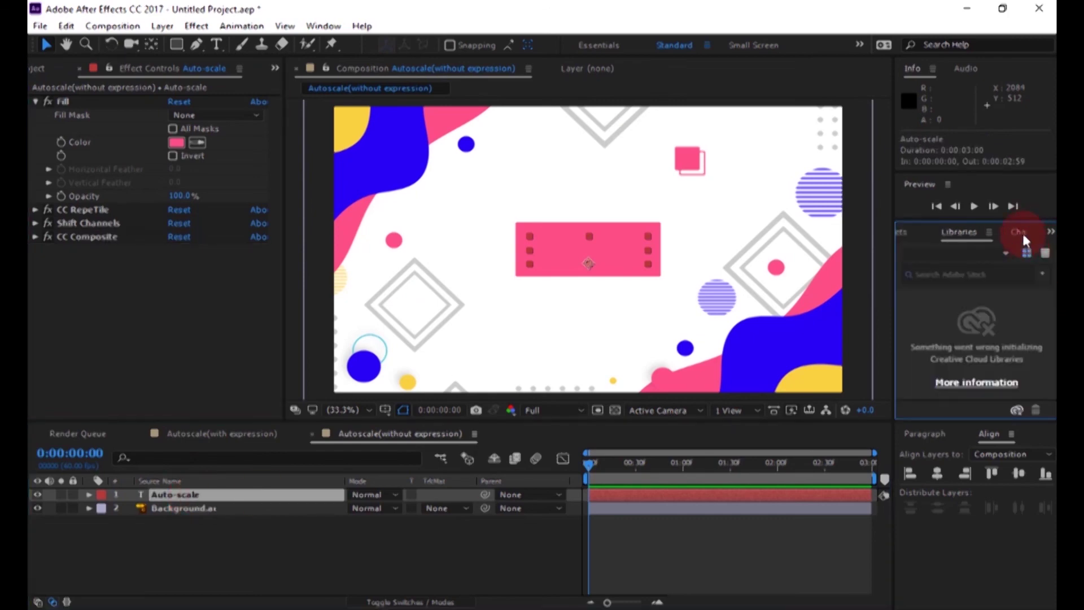
left_click(1023, 233)
left_click(1008, 277)
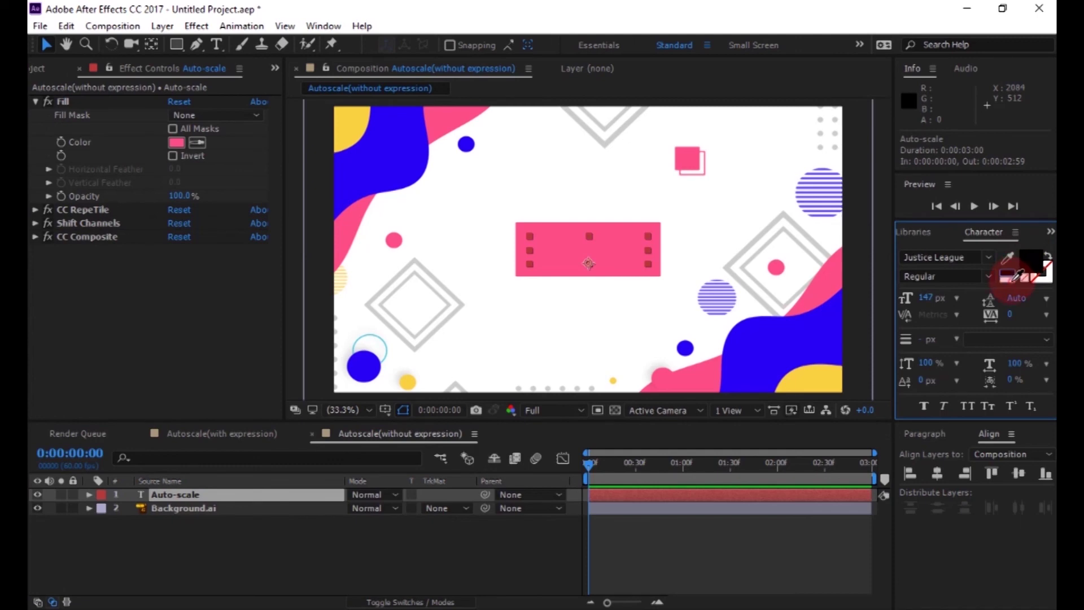
left_click(228, 546)
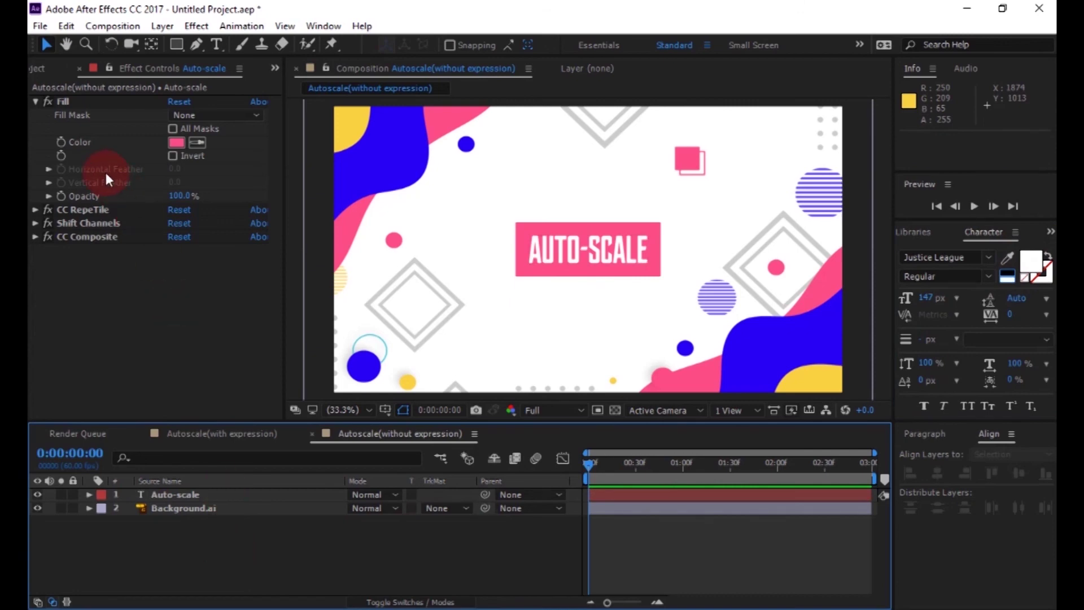
left_click(36, 101)
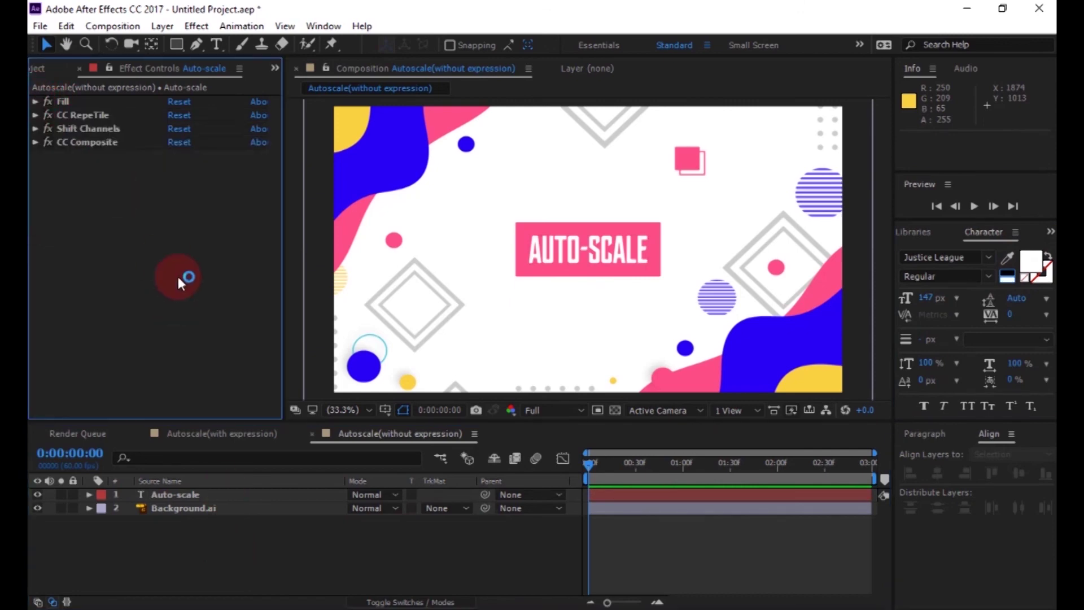
Replace the layer's text with HELLO HOW to test how the rectangle scales
double_click(201, 494)
key("BackSpace")
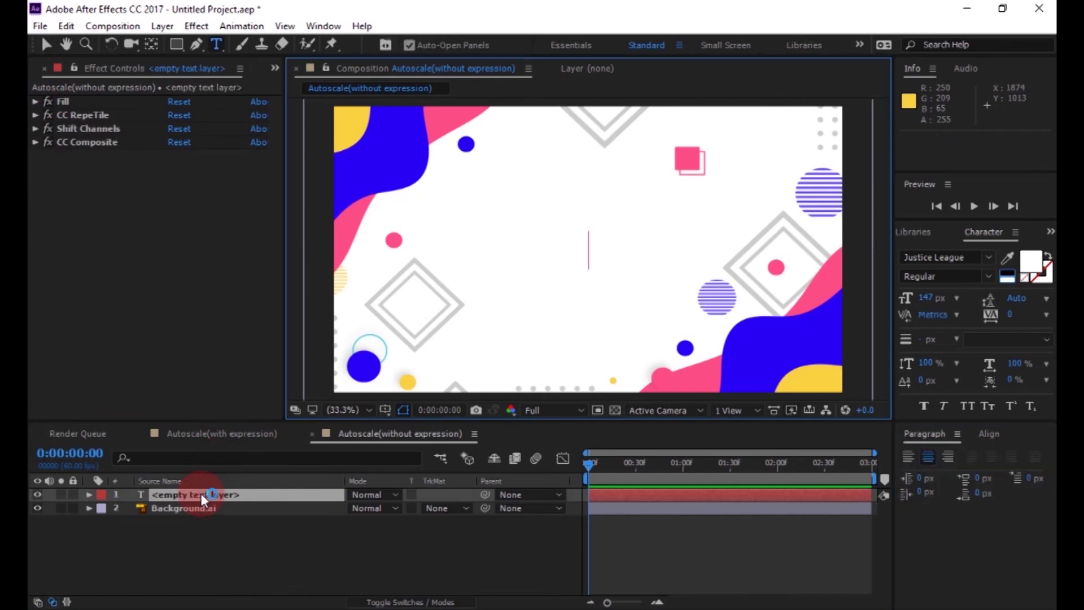
type("HELLO")
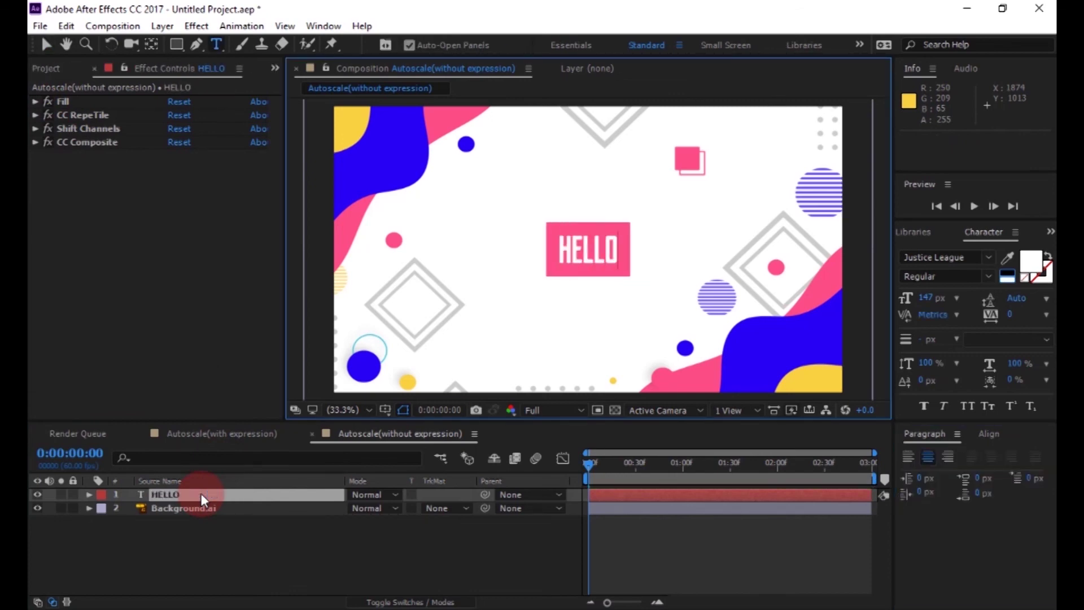
type(" HO")
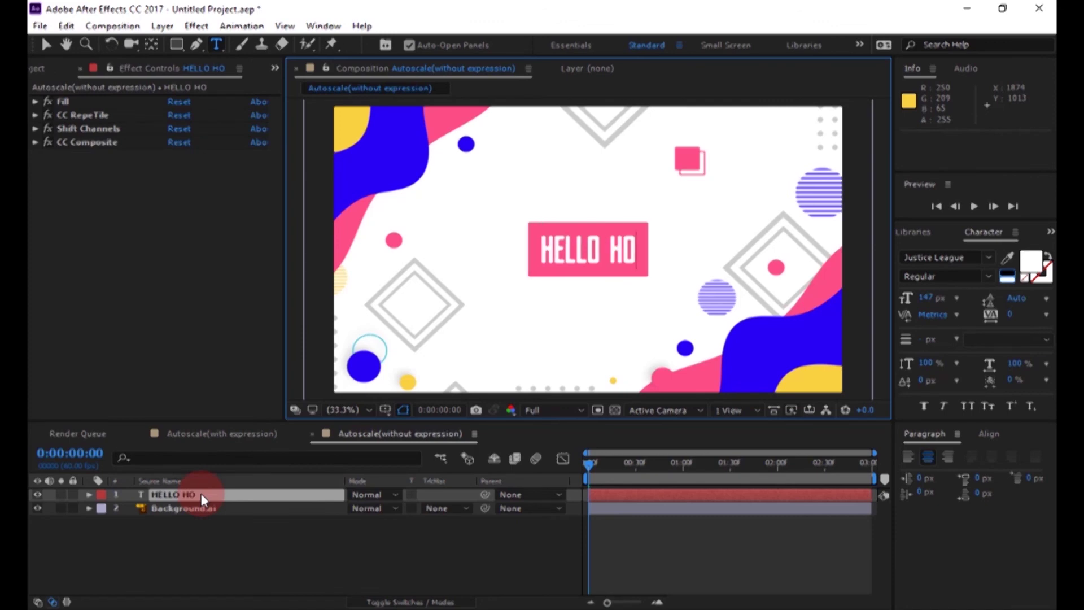
type("W")
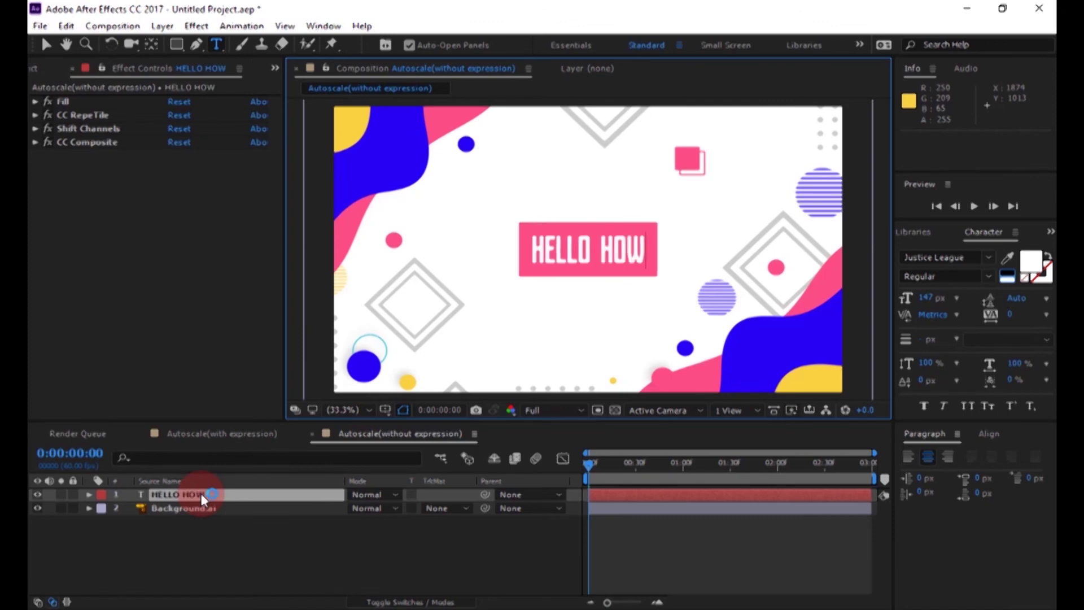
Clear the test text and enter AUTO-scale as the layer's text
key("BackSpace")
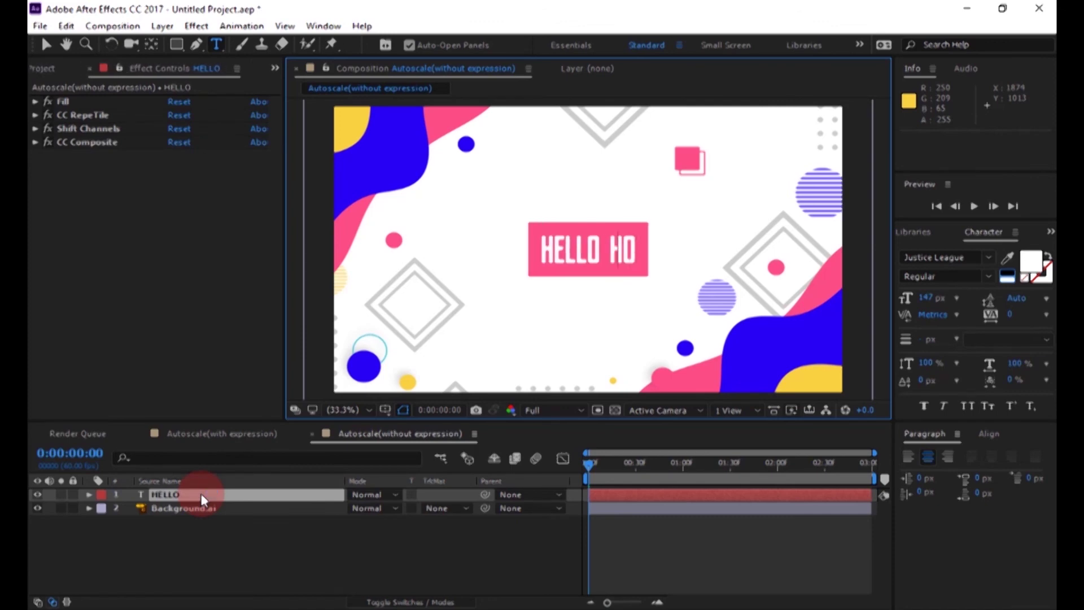
key("Left")
key("Left")
key("Left")
key("ctrl+a")
key("BackSpace")
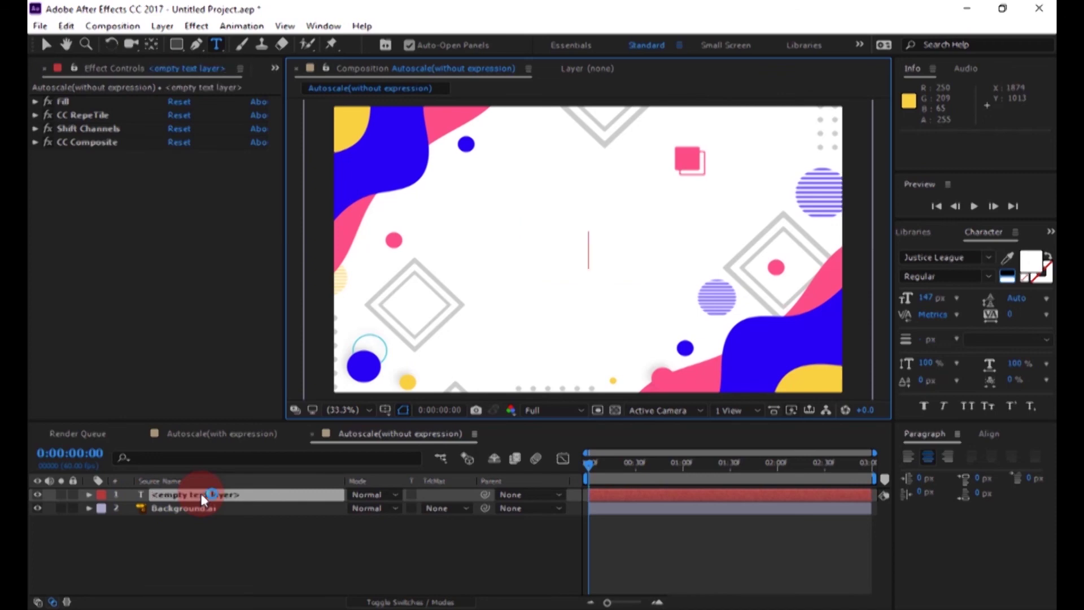
type("AUTO-sca")
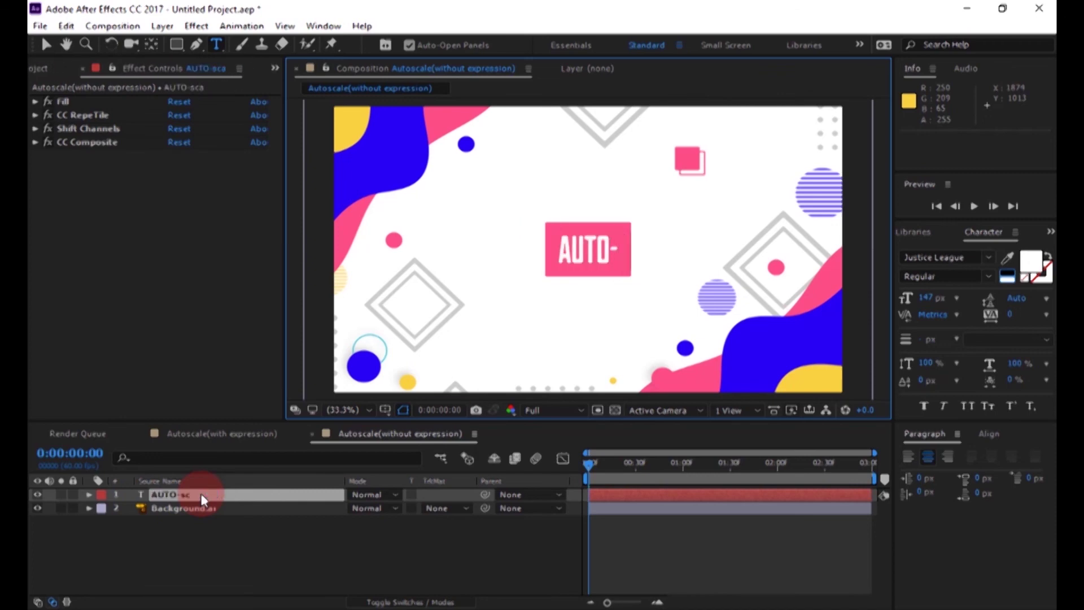
type("le")
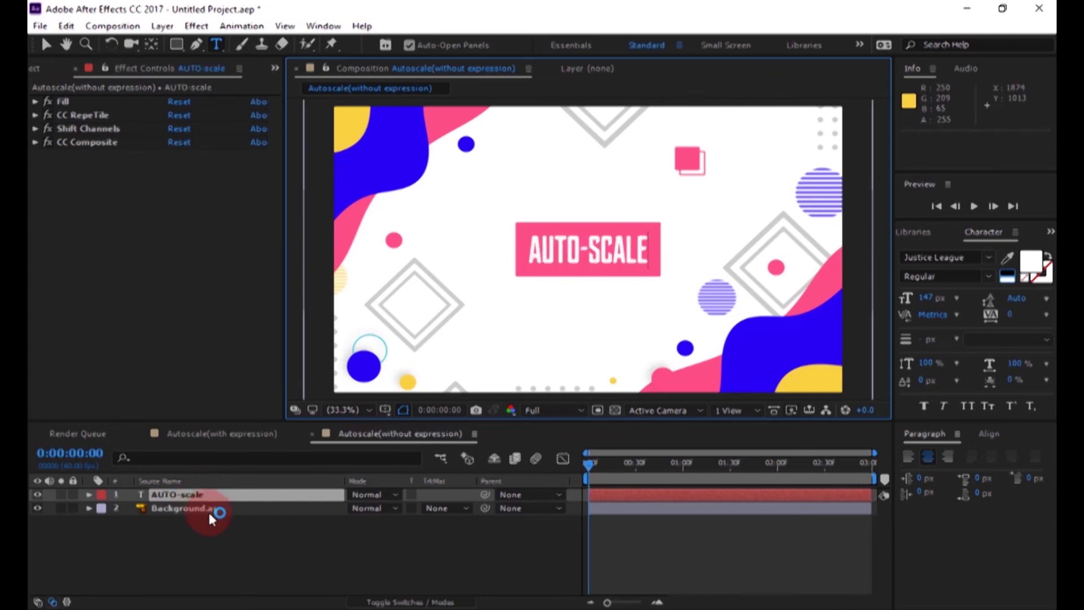
left_click(254, 543)
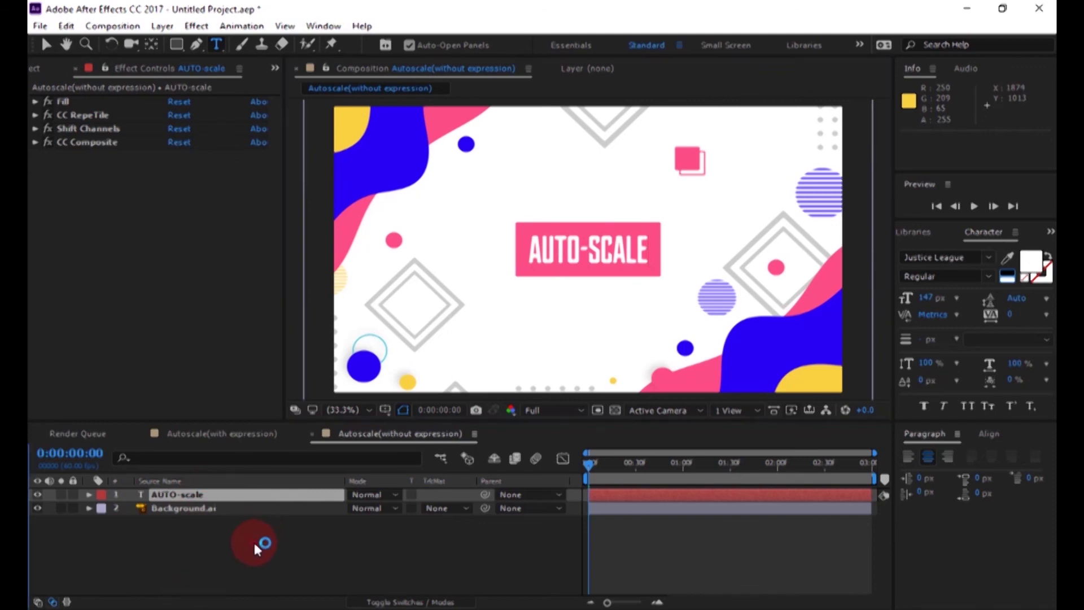